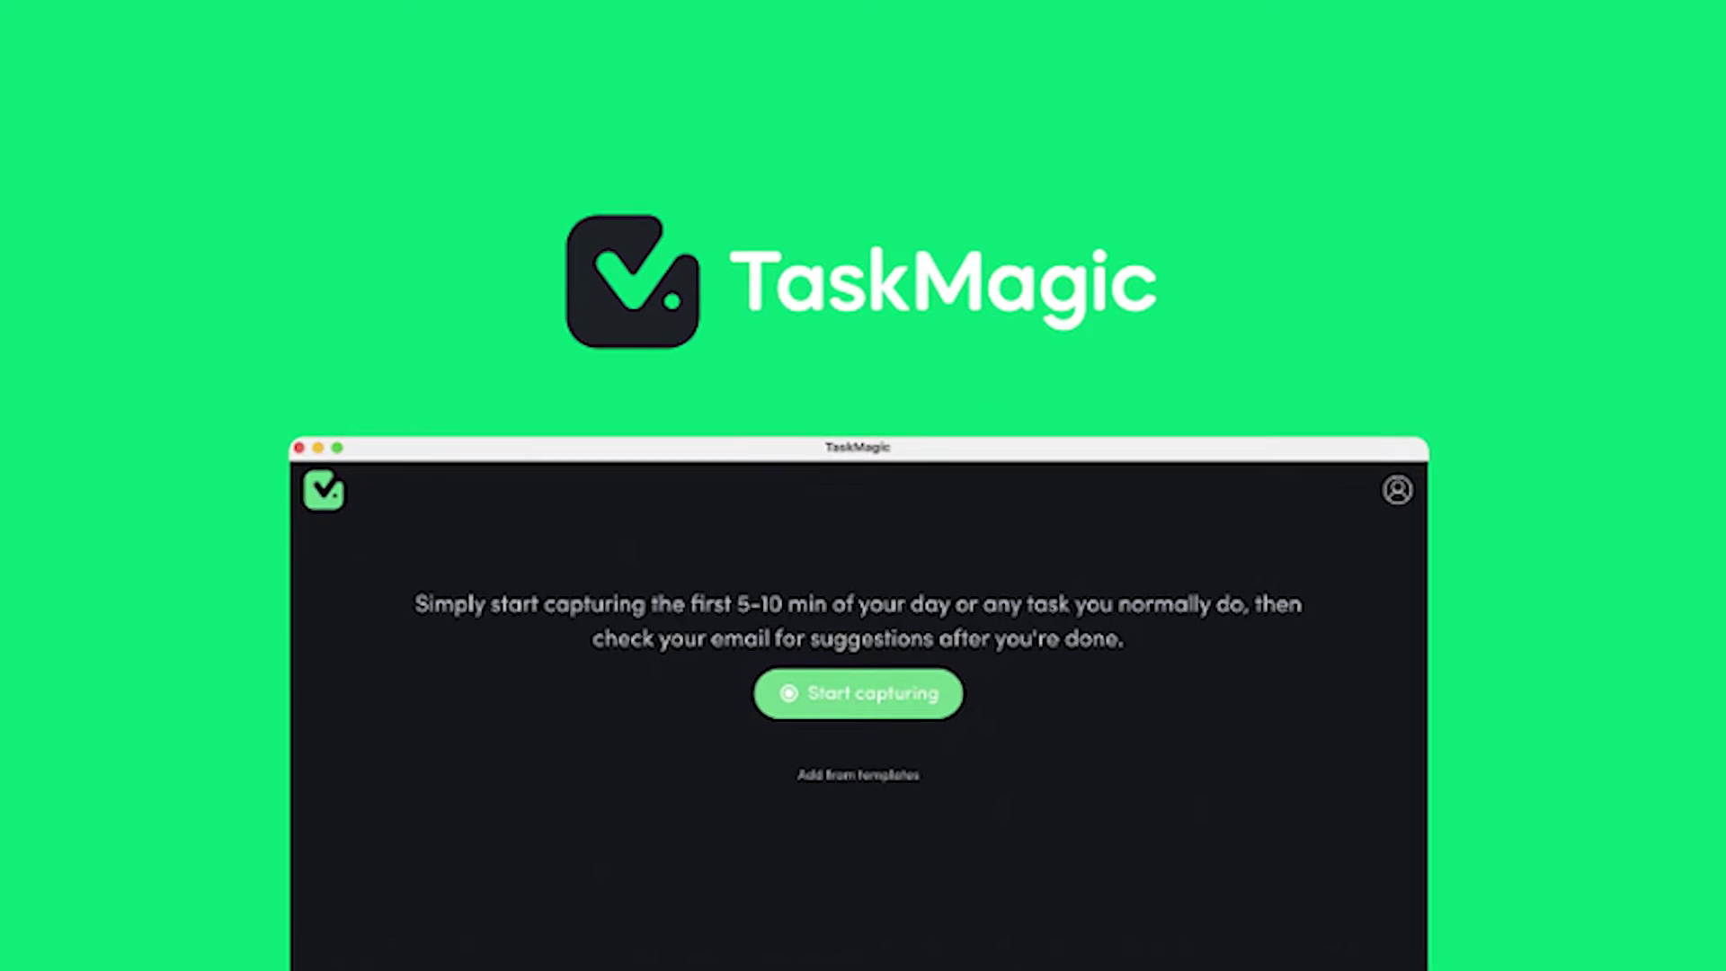
scroll(930, 538, up, 2)
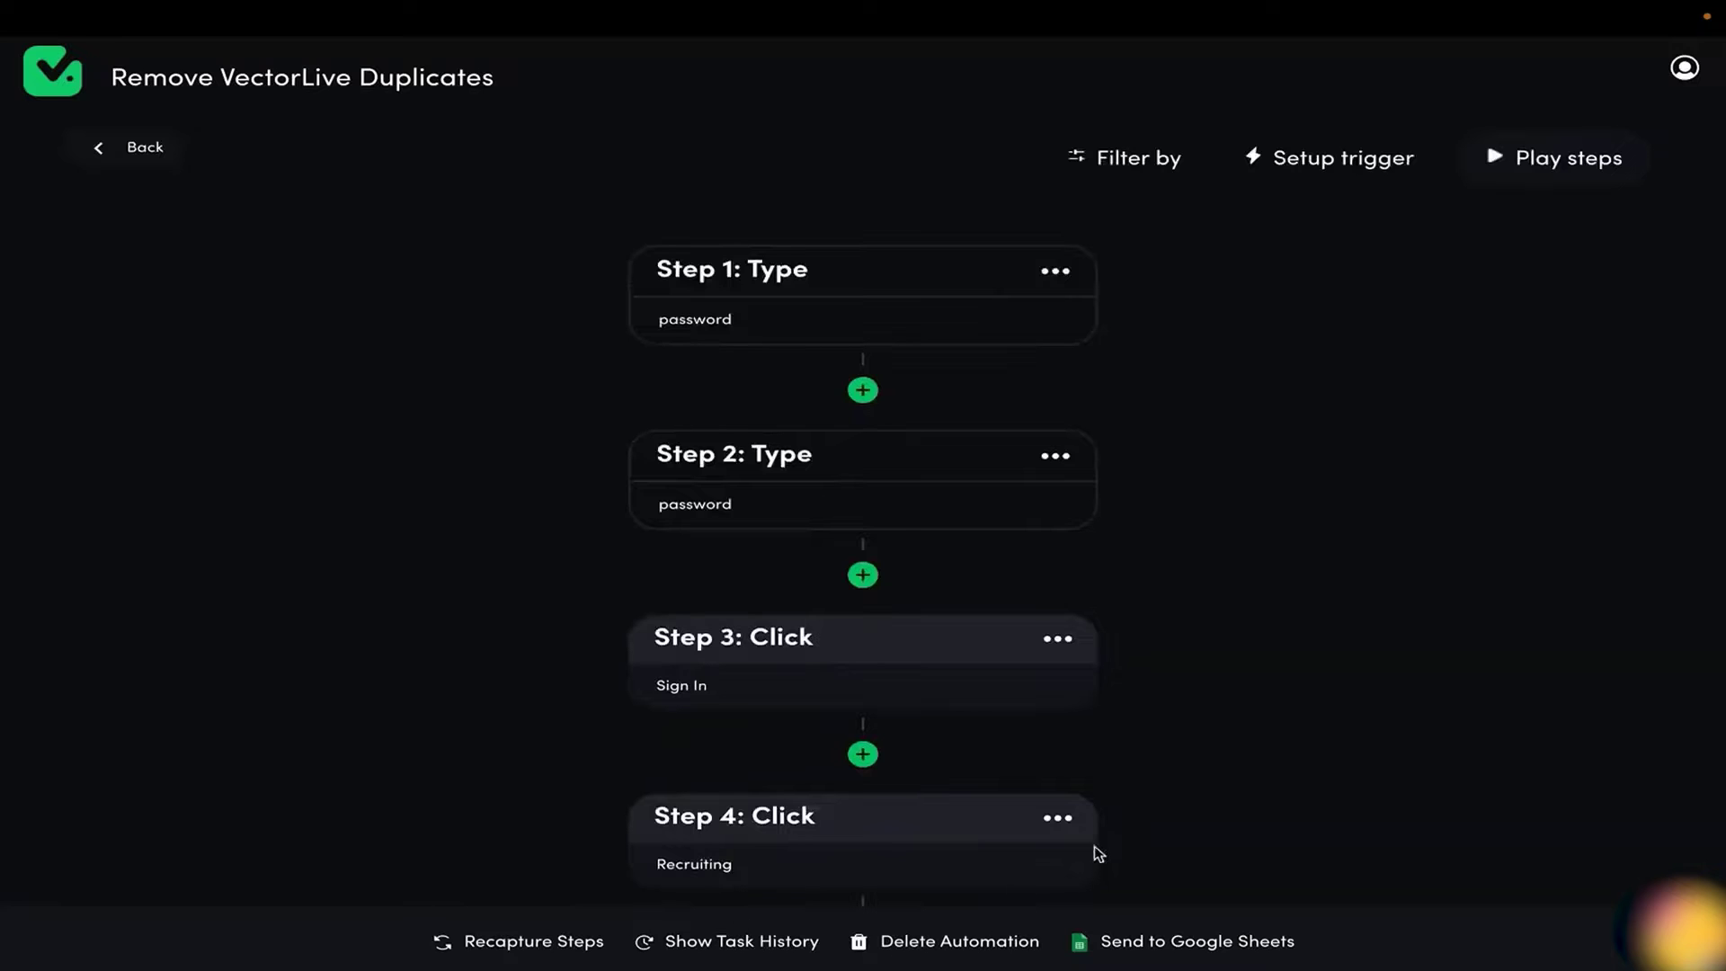
Leave the VectorLive steps and return to the Automations list
click(143, 149)
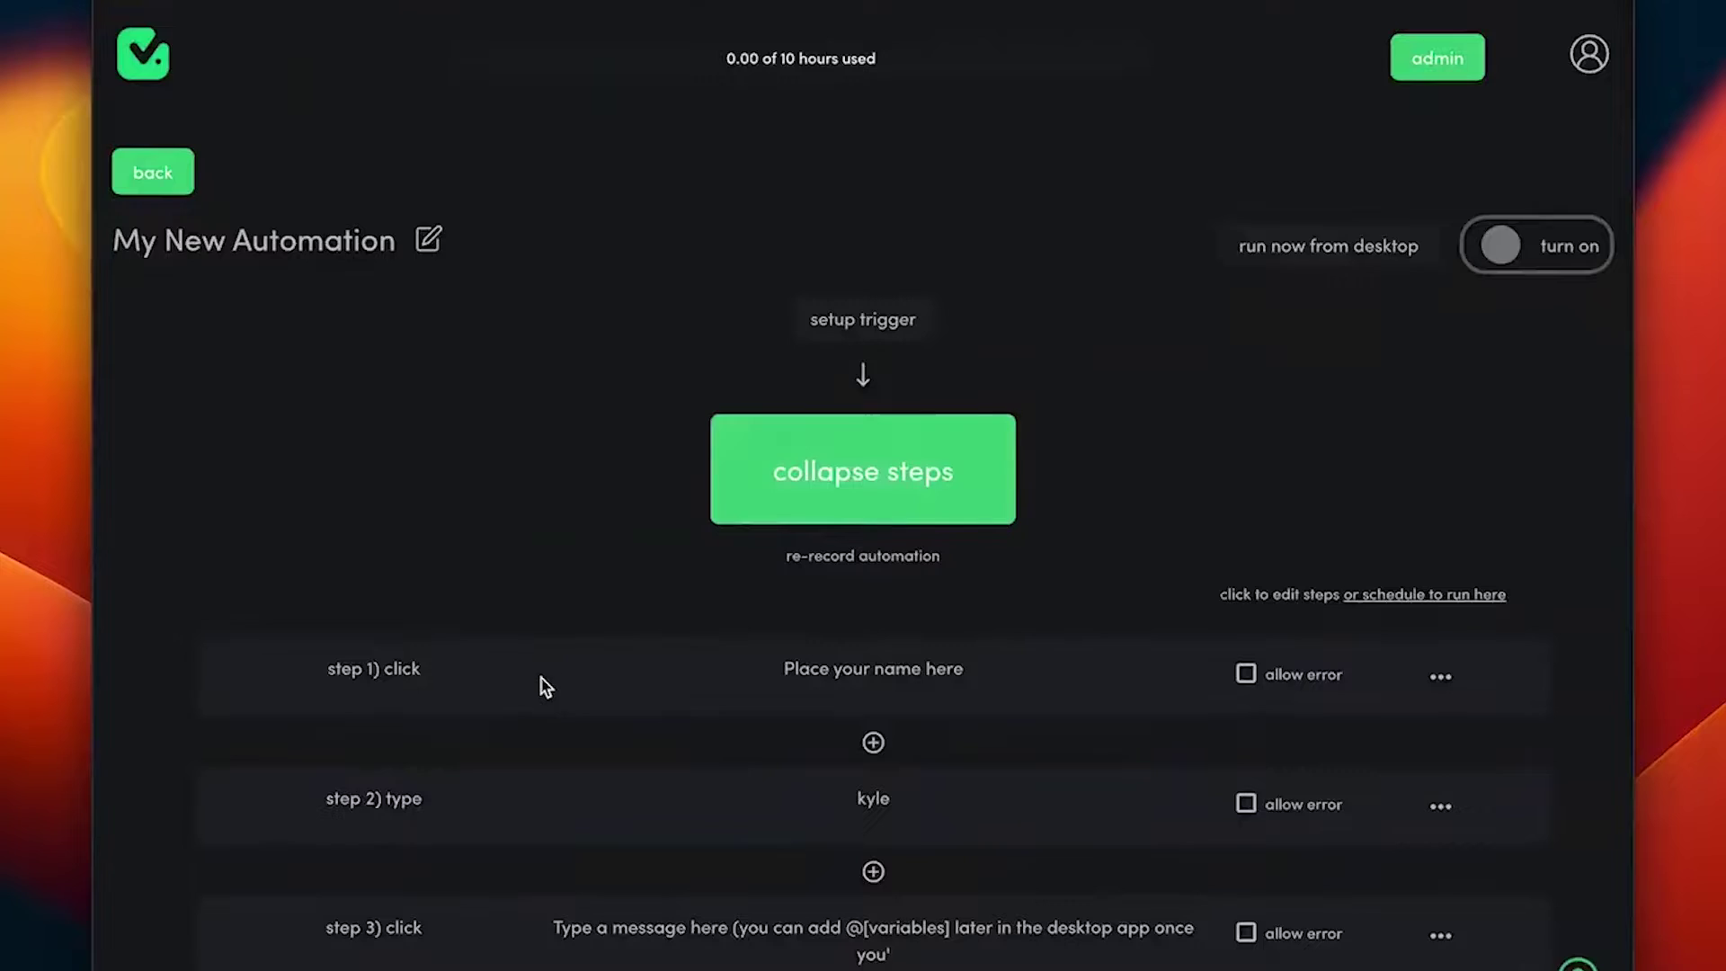
scroll(540, 687, down, 3)
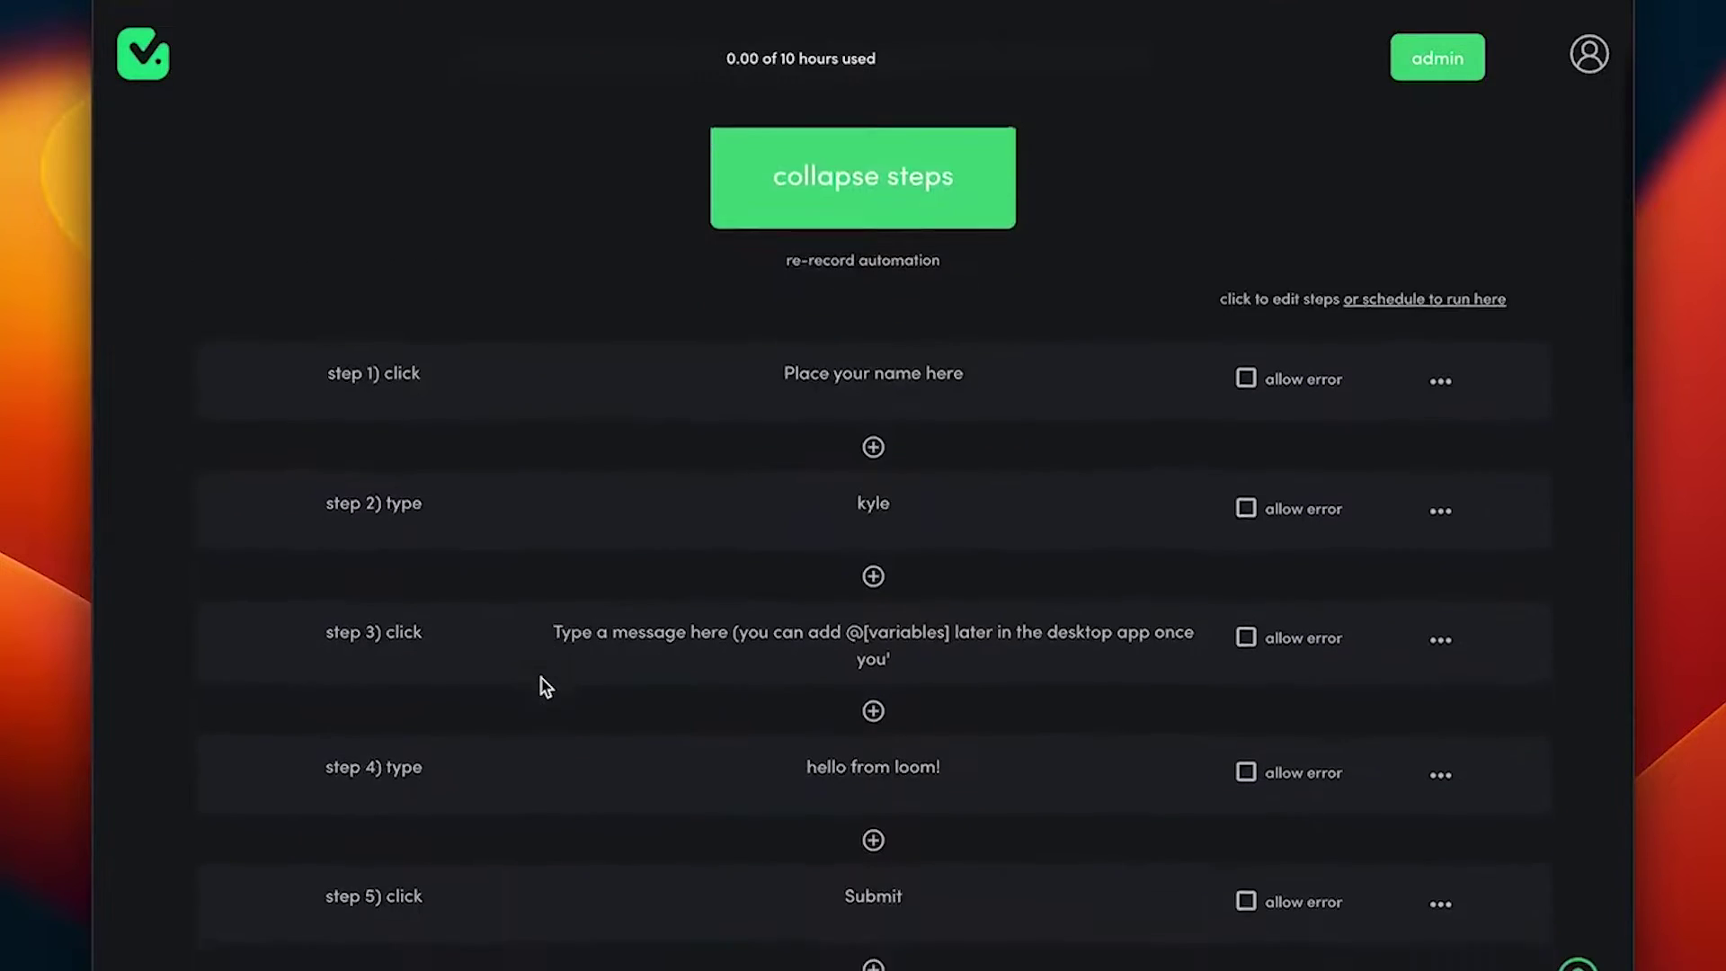
scroll(539, 688, down, 3)
scroll(540, 686, down, 3)
scroll(540, 686, down, 3)
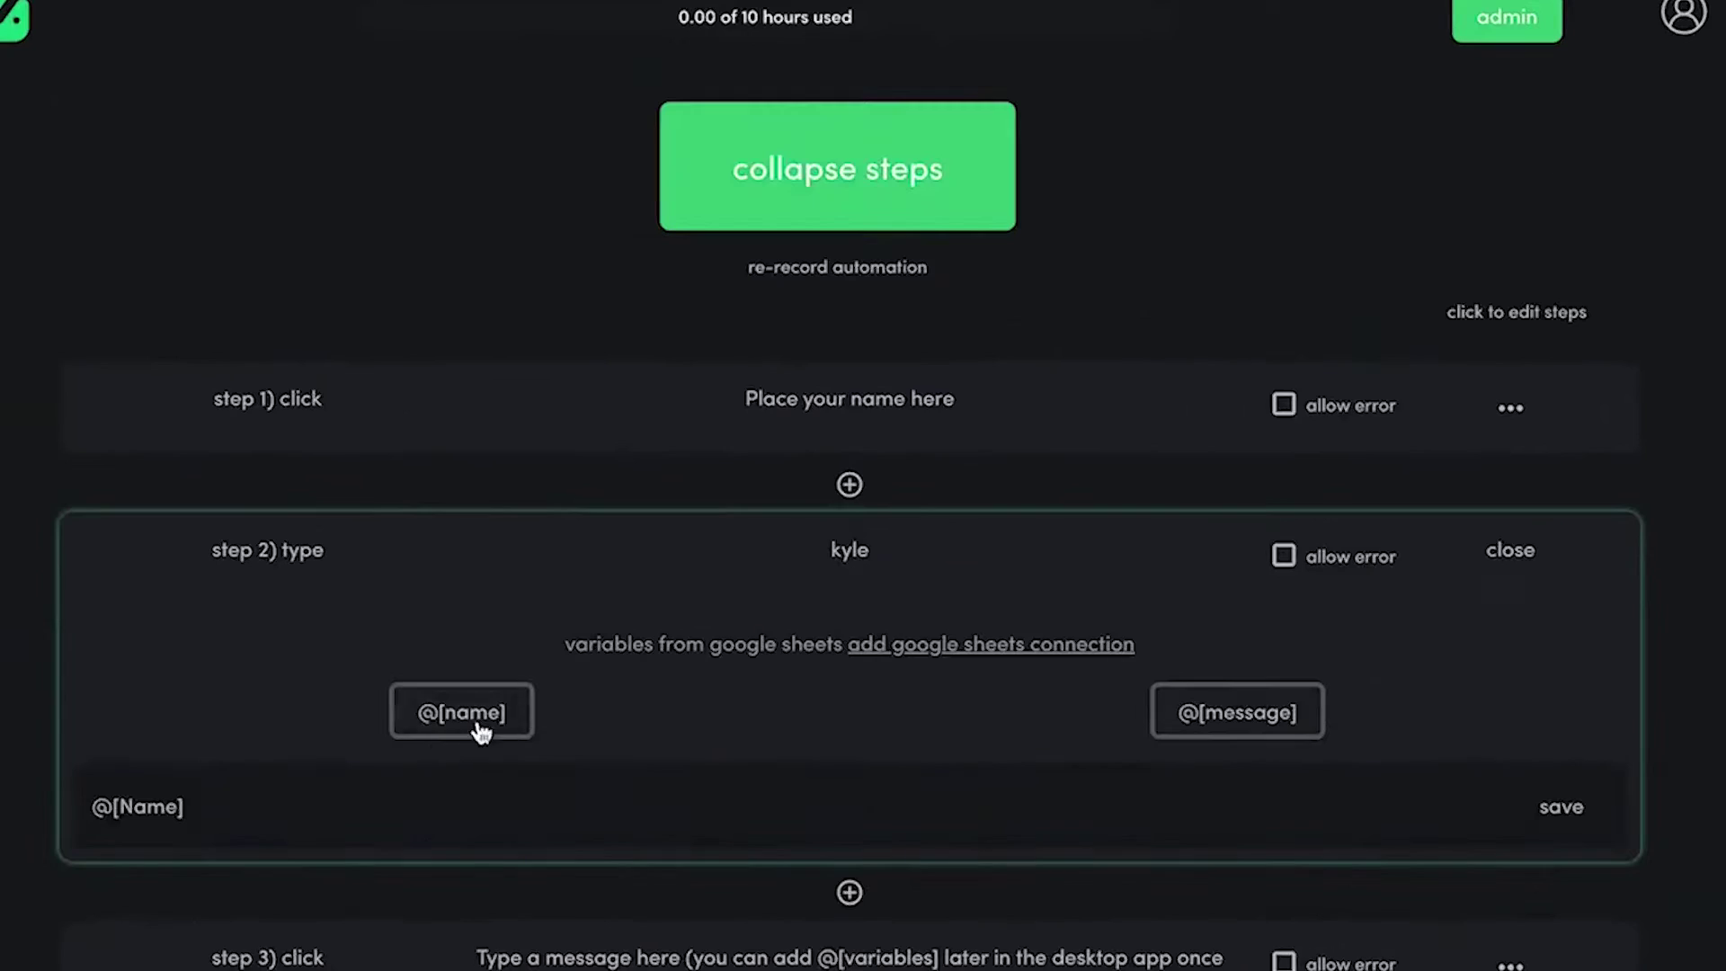
Save step 2 so it types the @[Name] variable
click(1551, 809)
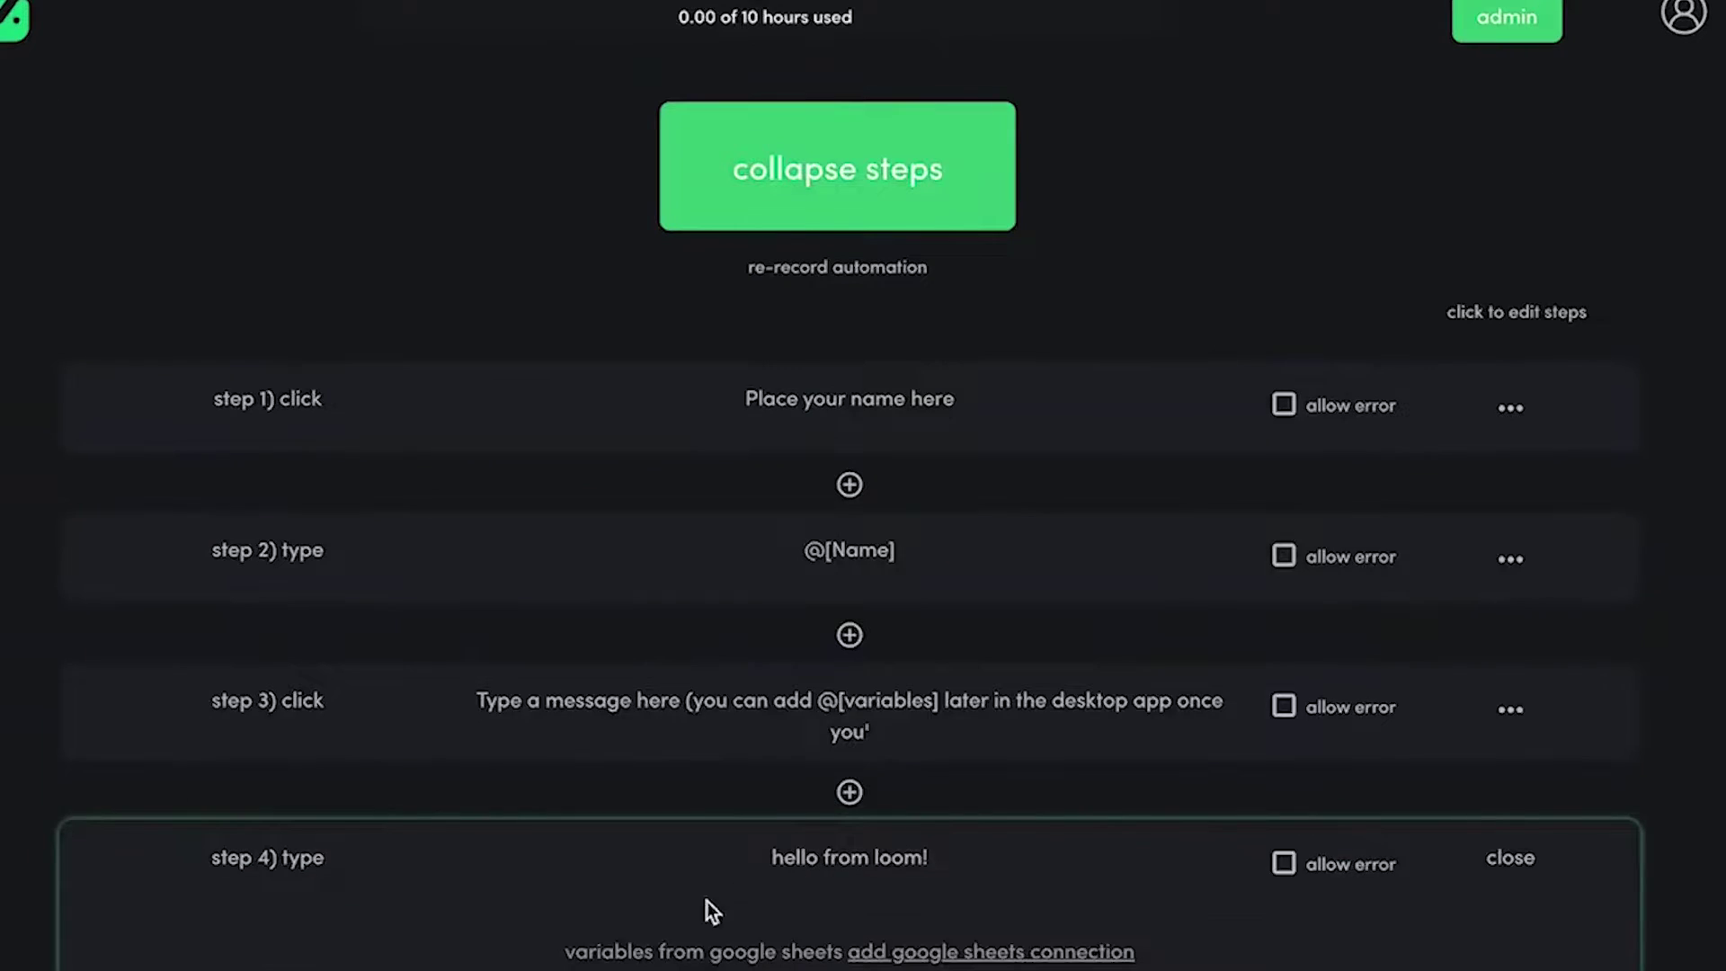
scroll(707, 912, down, 1)
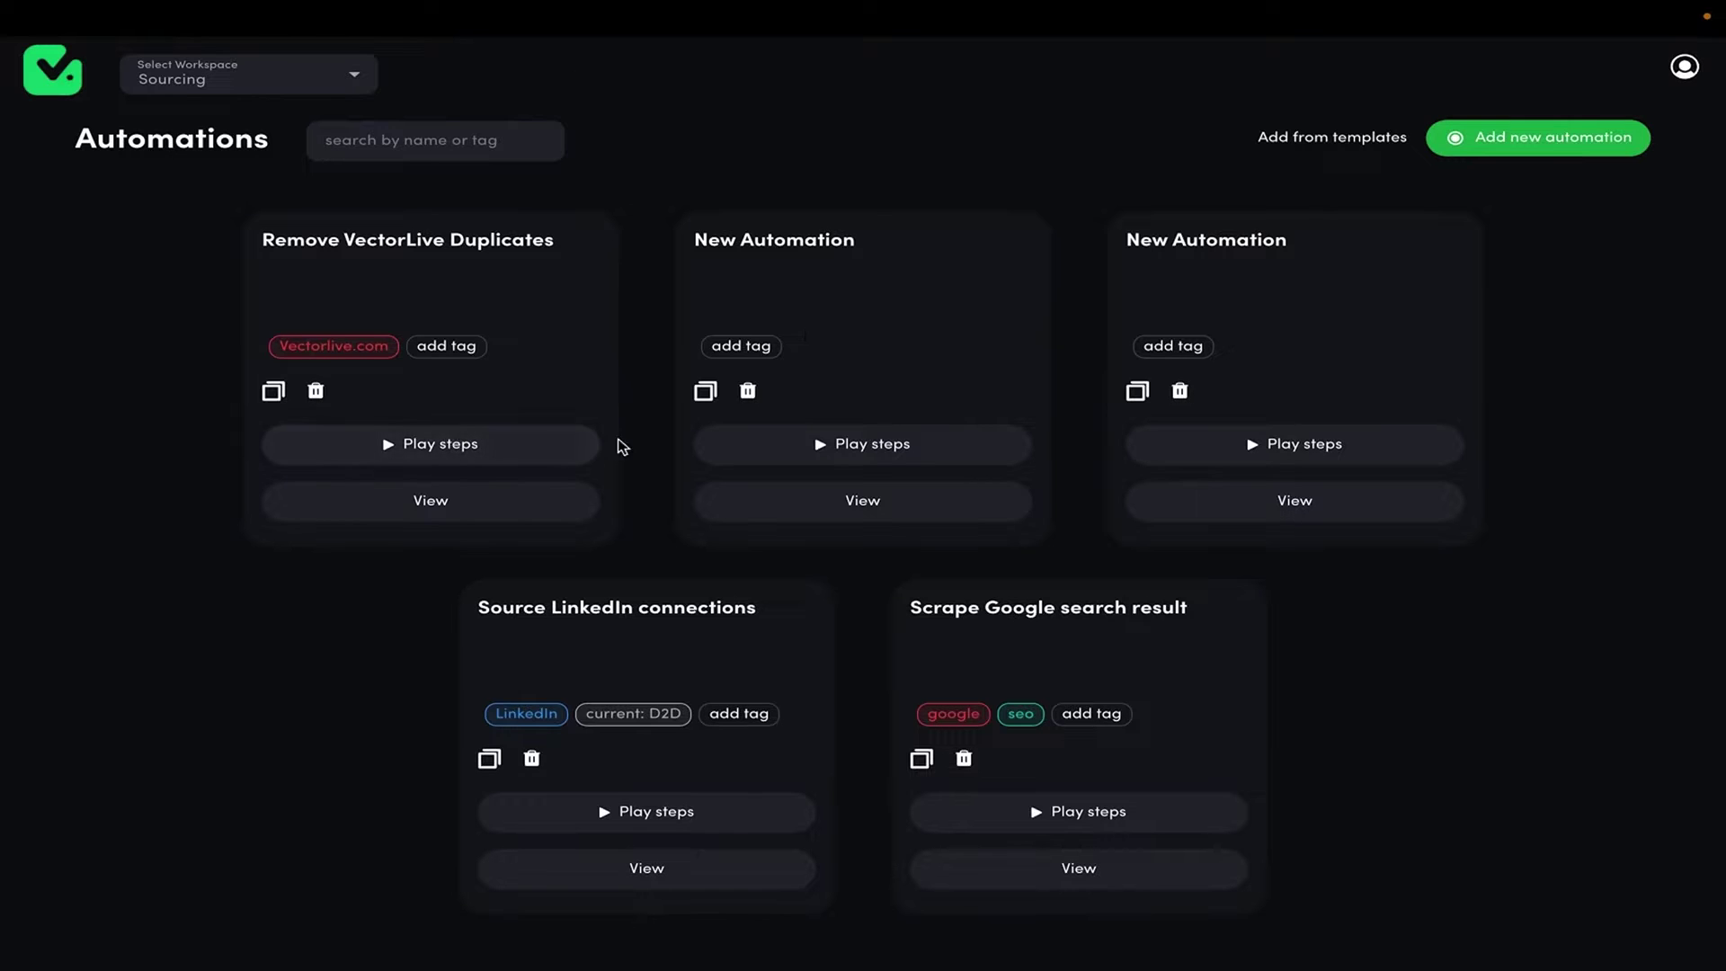
View the blank New Automation, then return to the automations dashboard
click(775, 349)
click(139, 156)
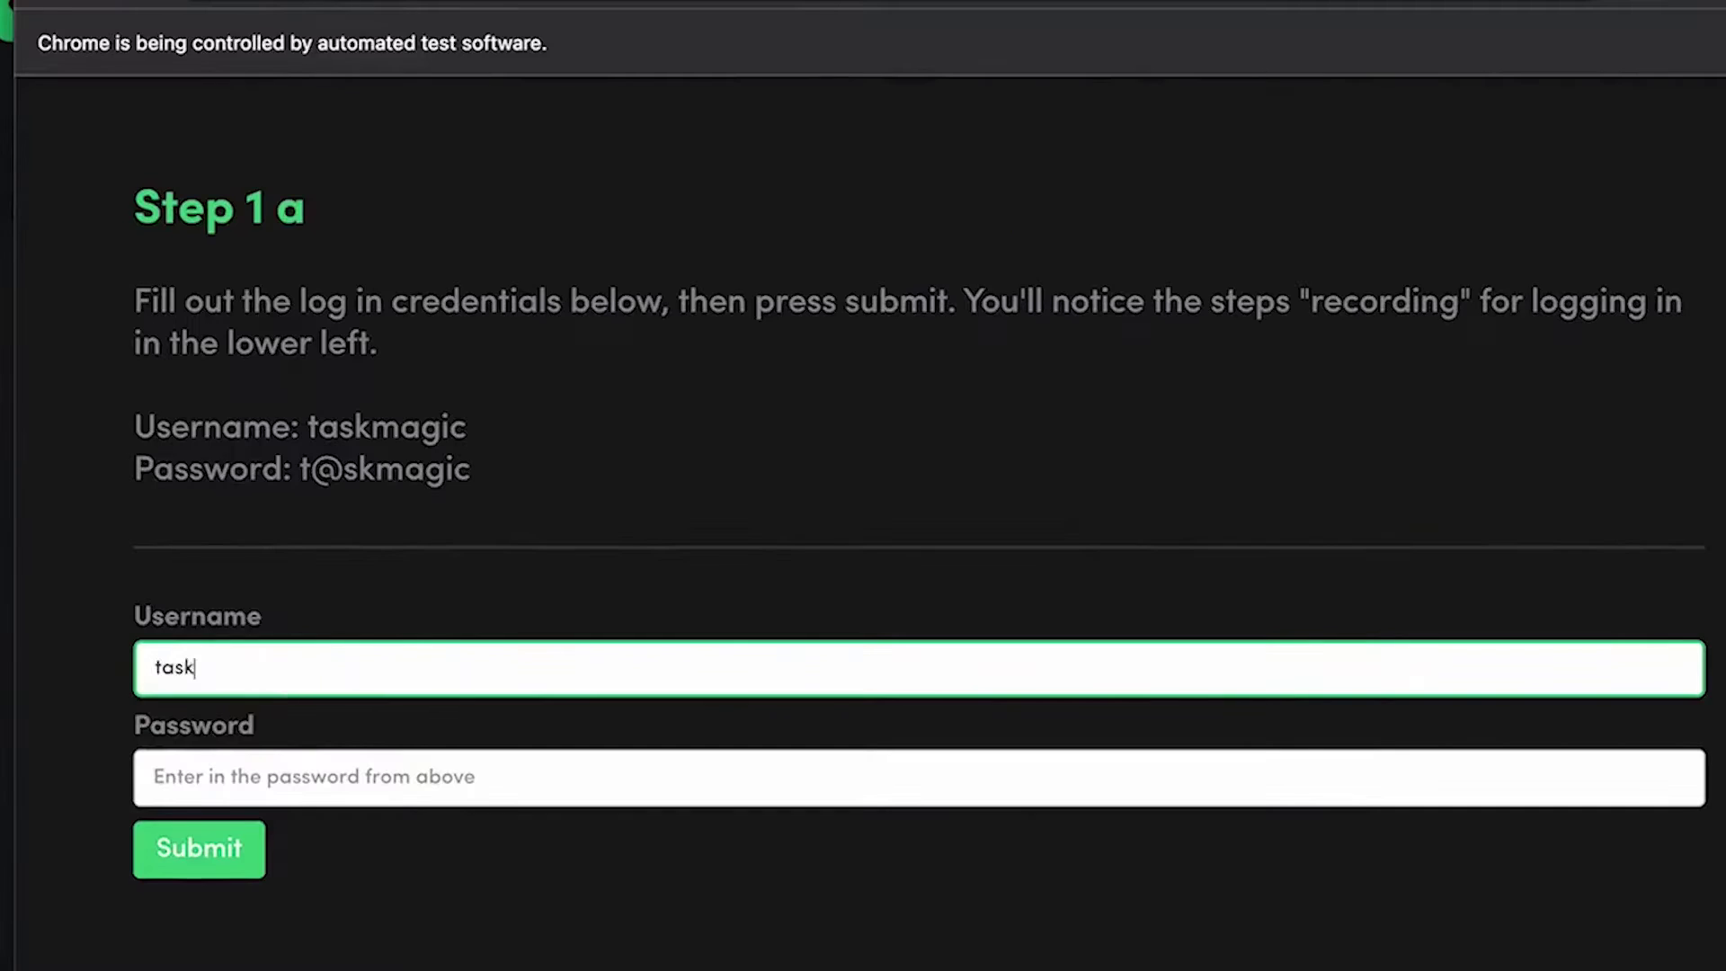
text(skmagic)
Submit the demo log-in credentials and save step 2 with the @[Name] variable
click(193, 853)
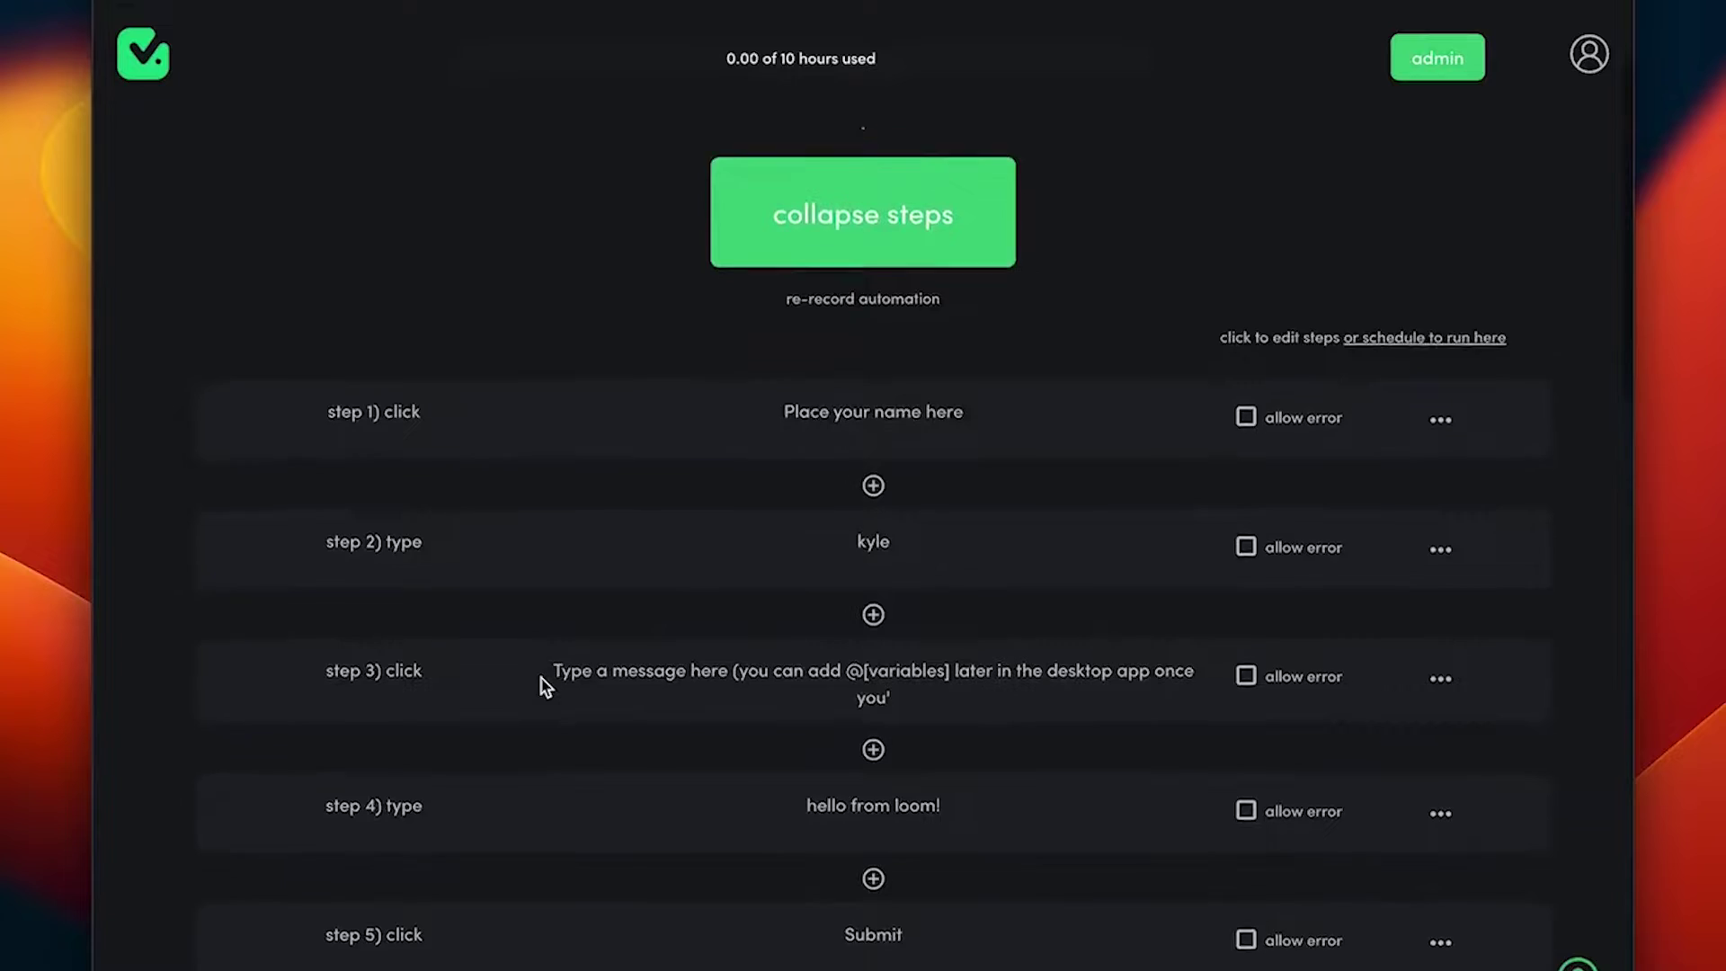
scroll(539, 687, down, 2)
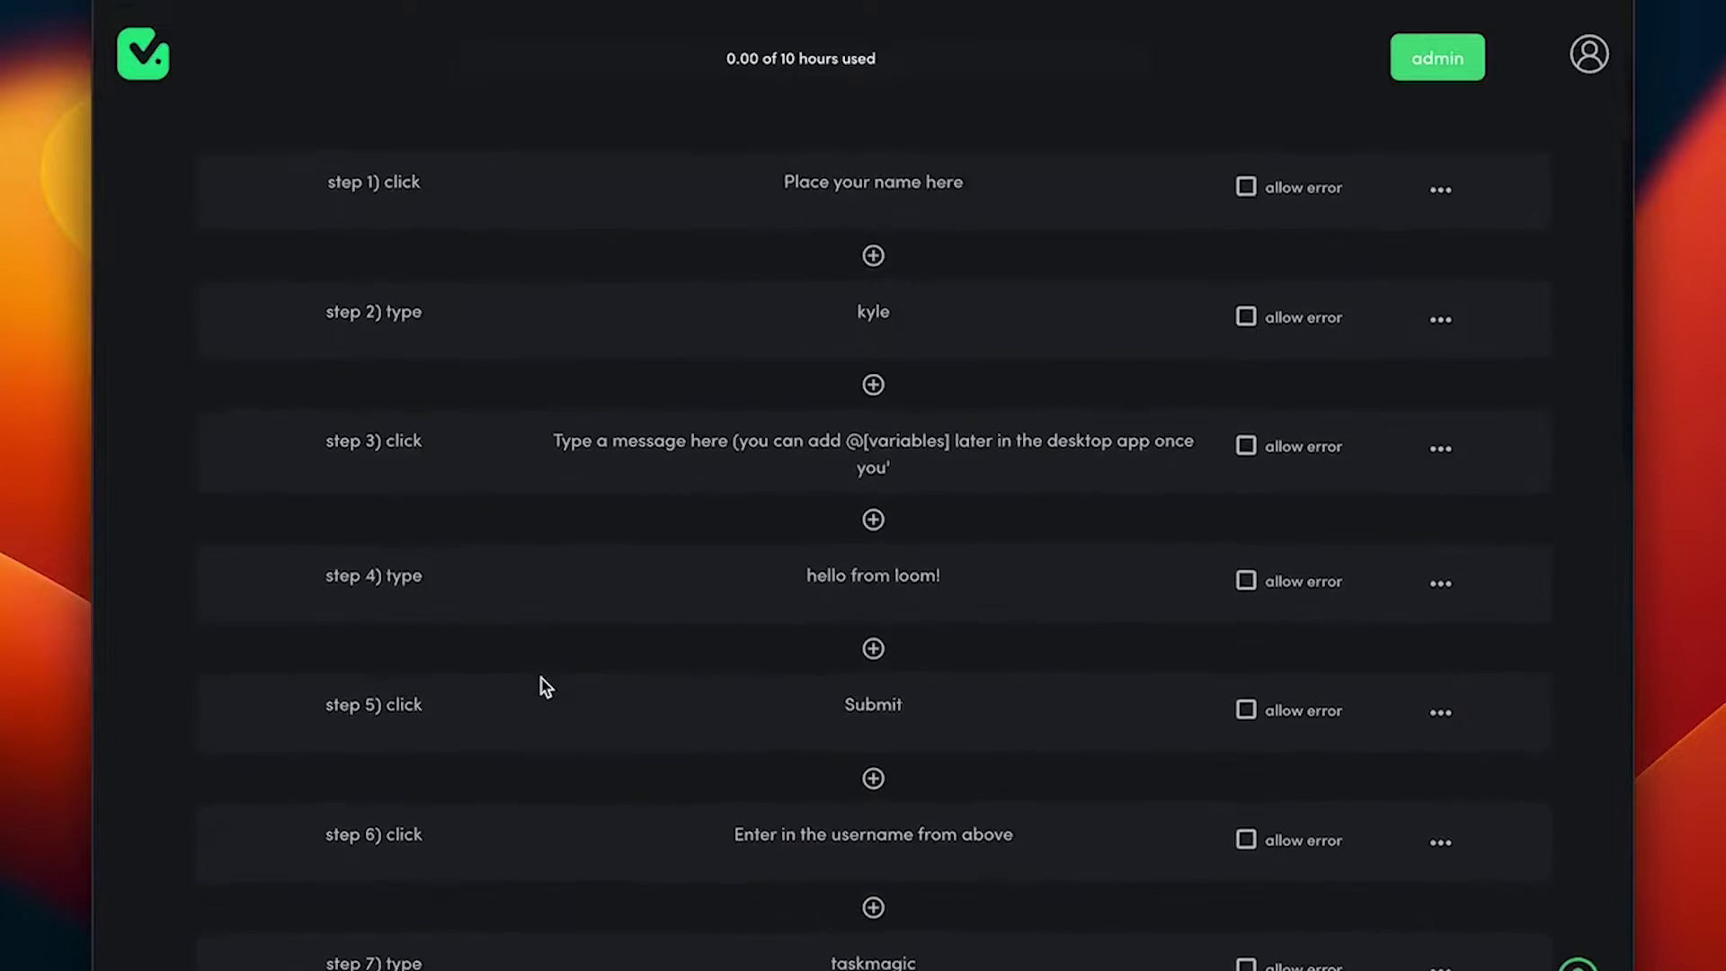
scroll(540, 686, down, 1)
scroll(540, 685, down, 3)
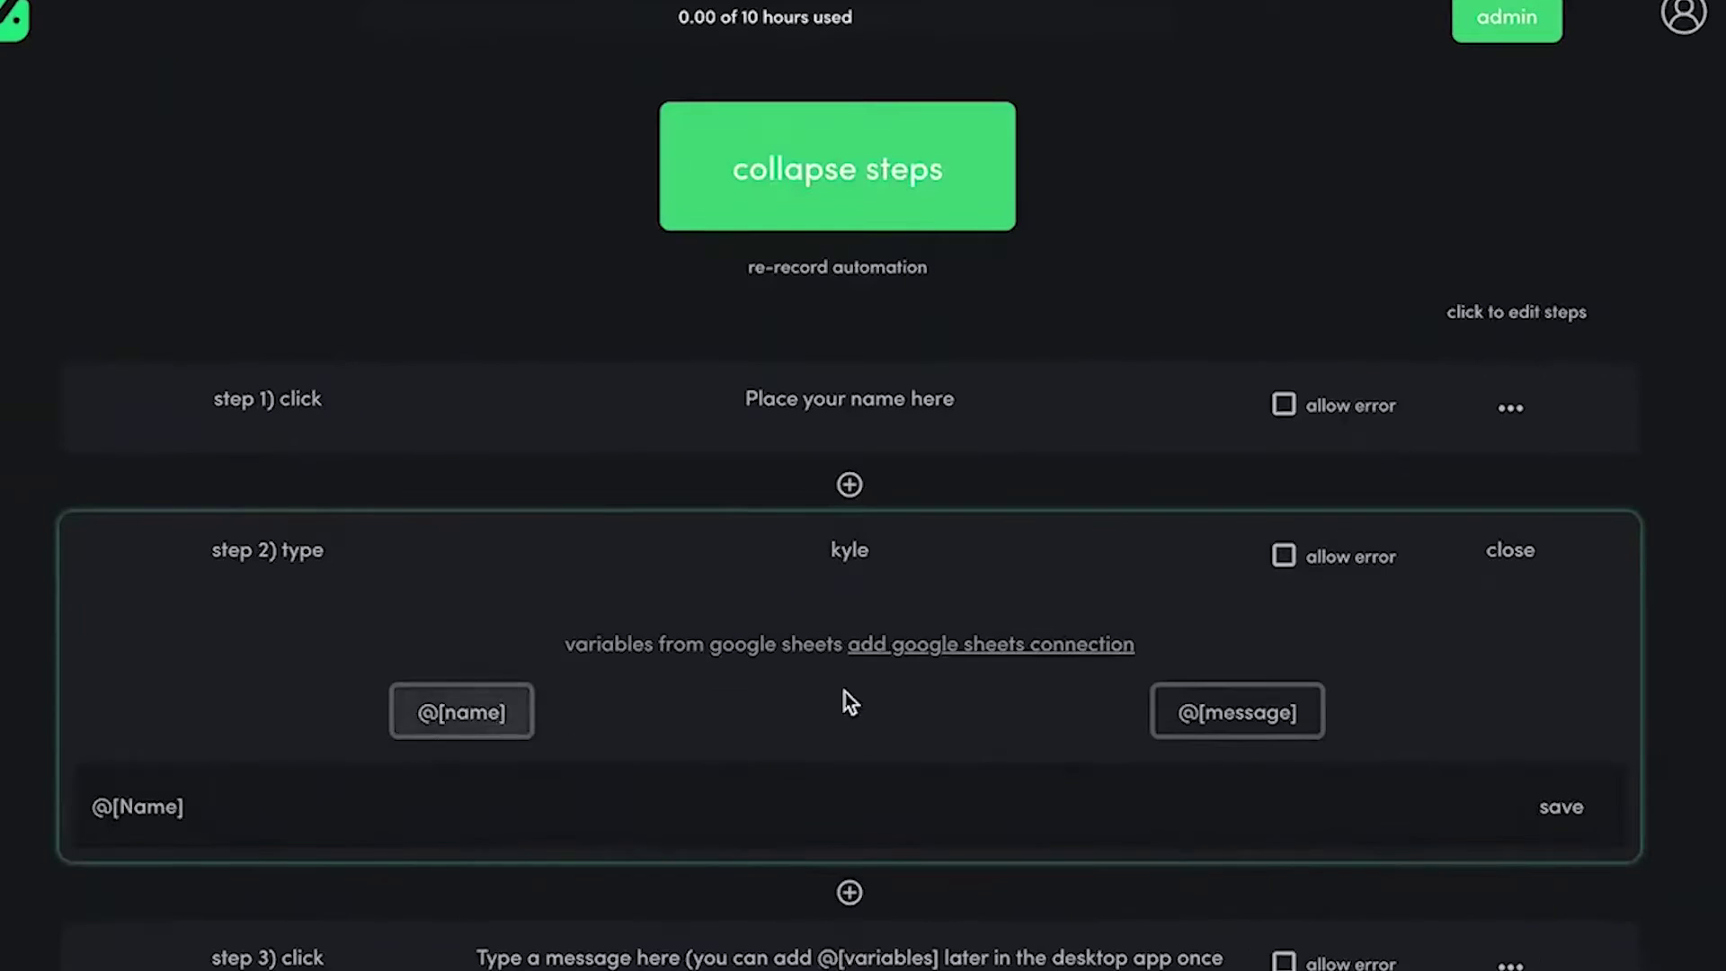
click(1561, 808)
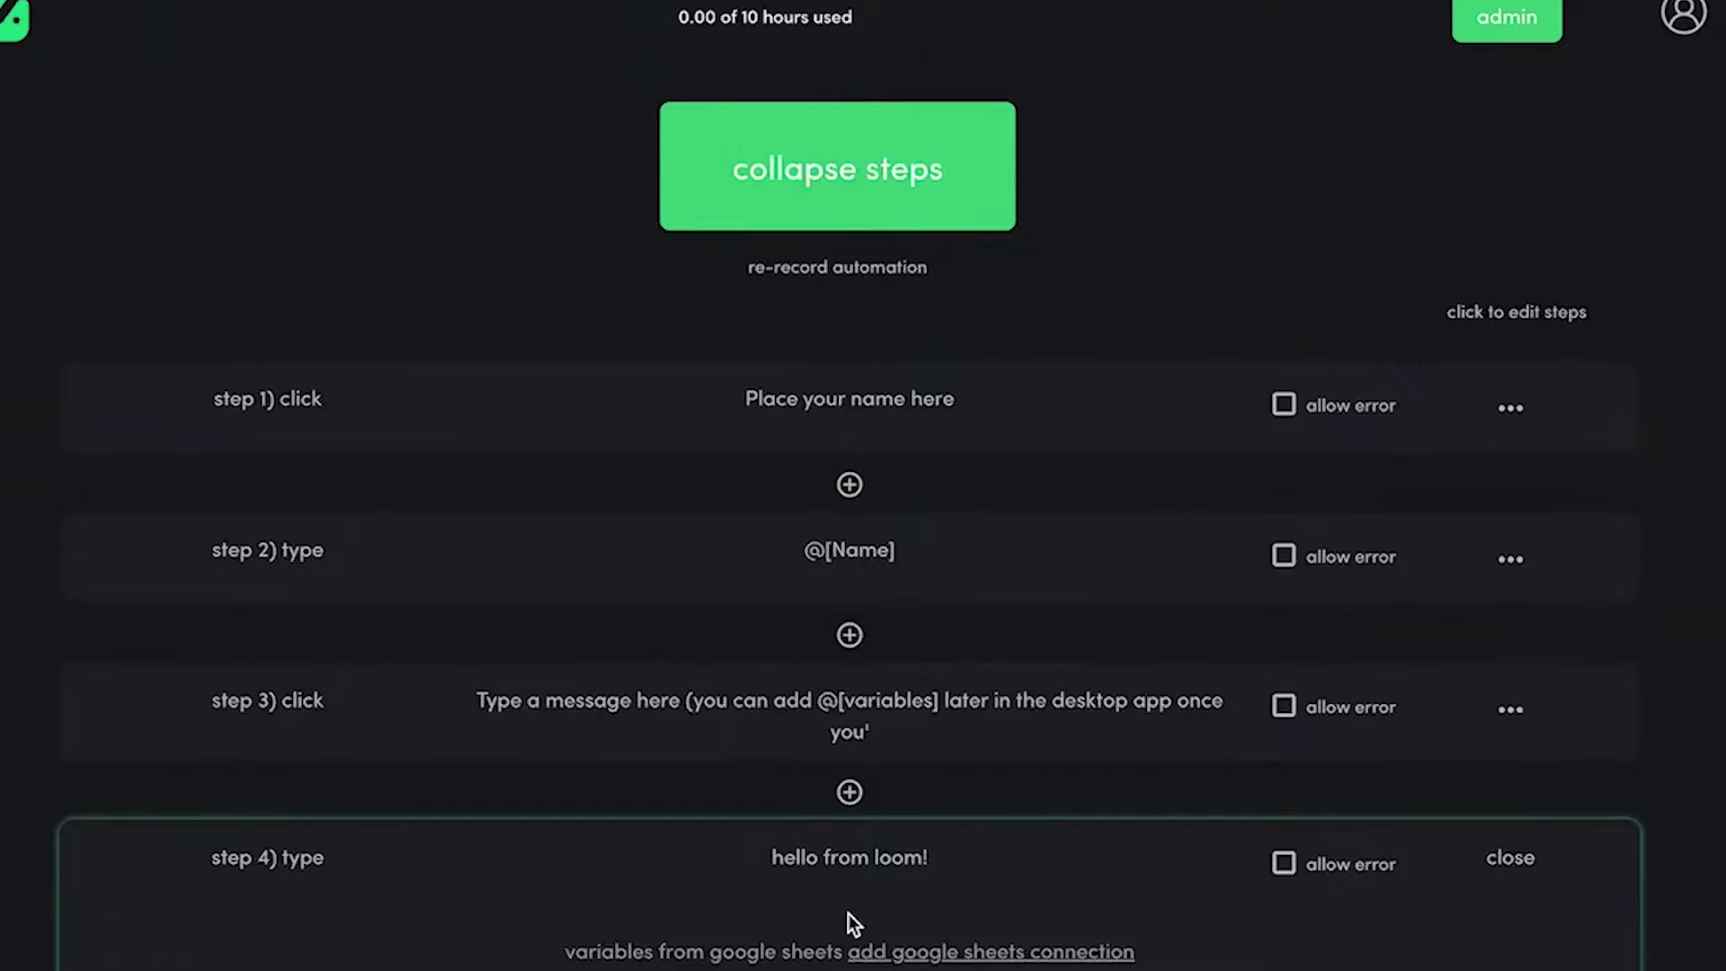
scroll(848, 913, down, 1)
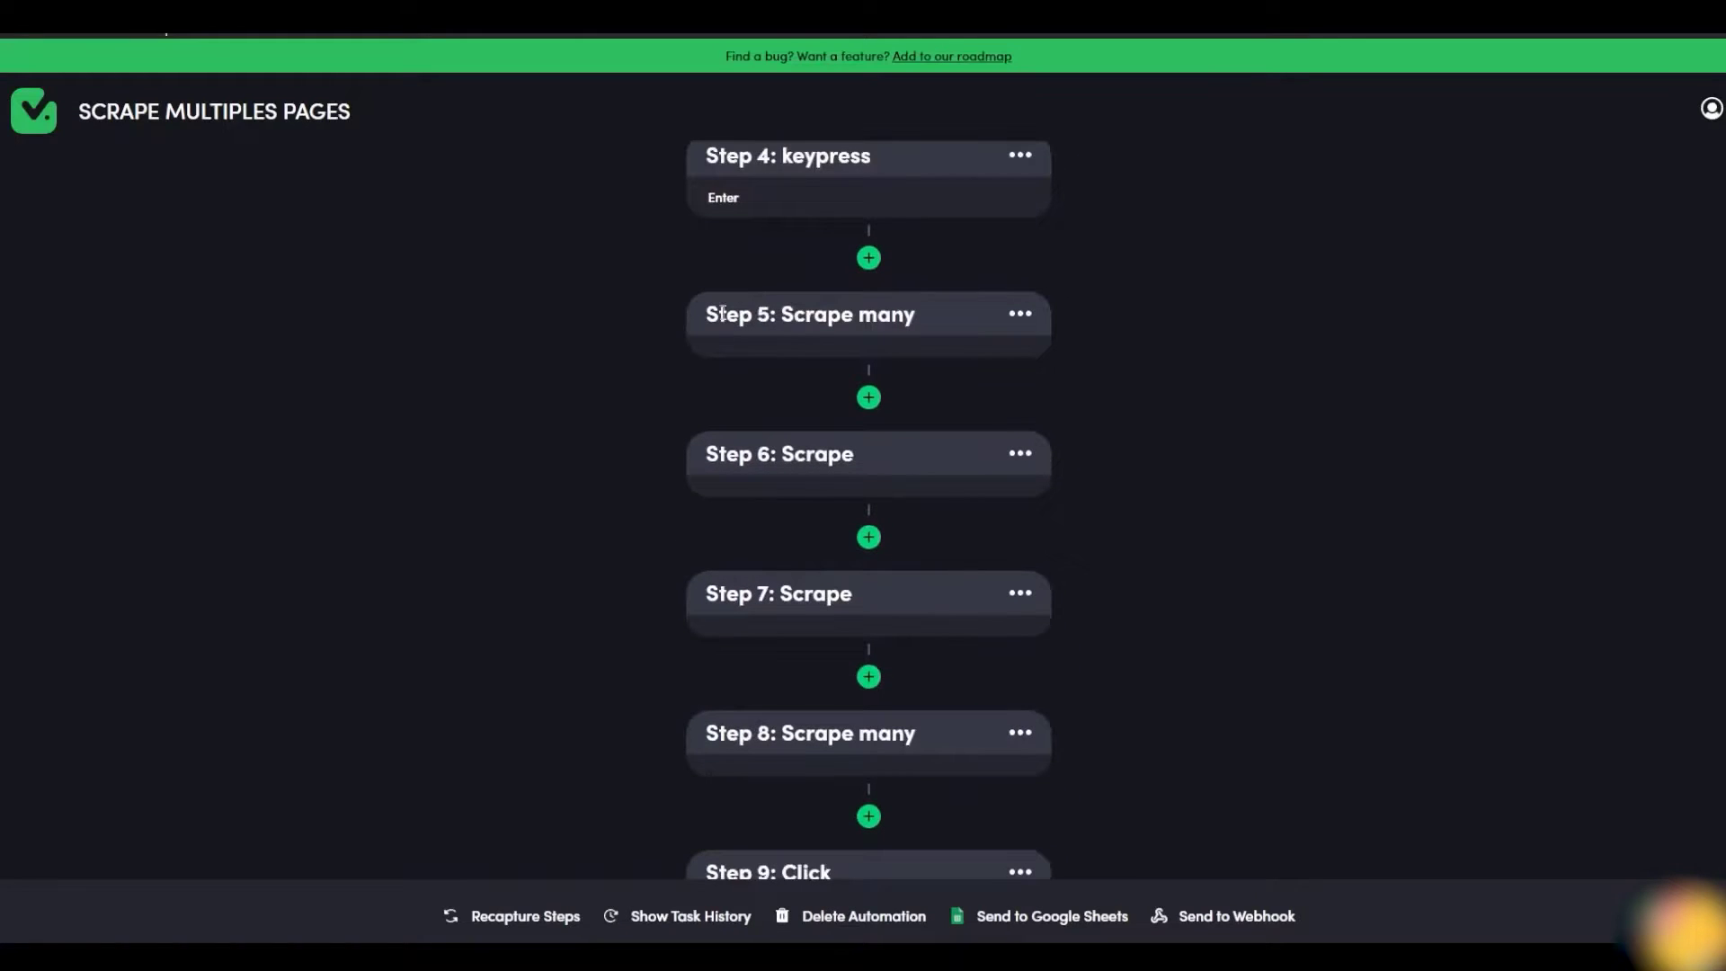
scroll(750, 305, down, 2)
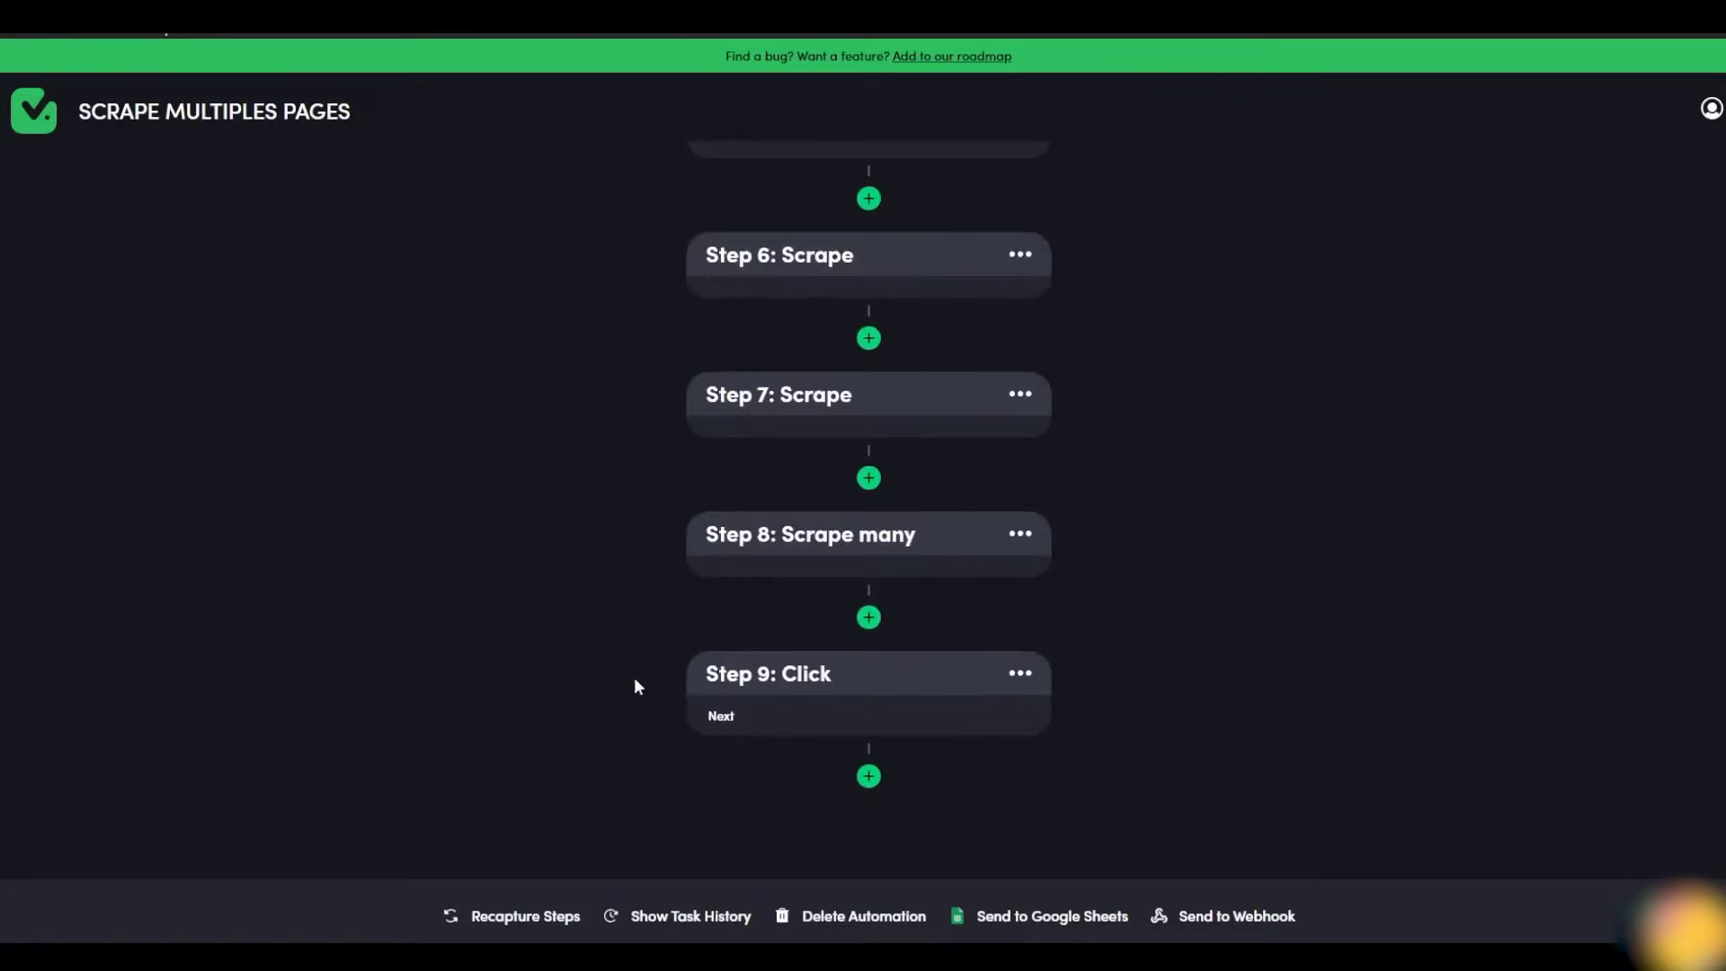
scroll(634, 685, up, 5)
scroll(644, 639, up, 3)
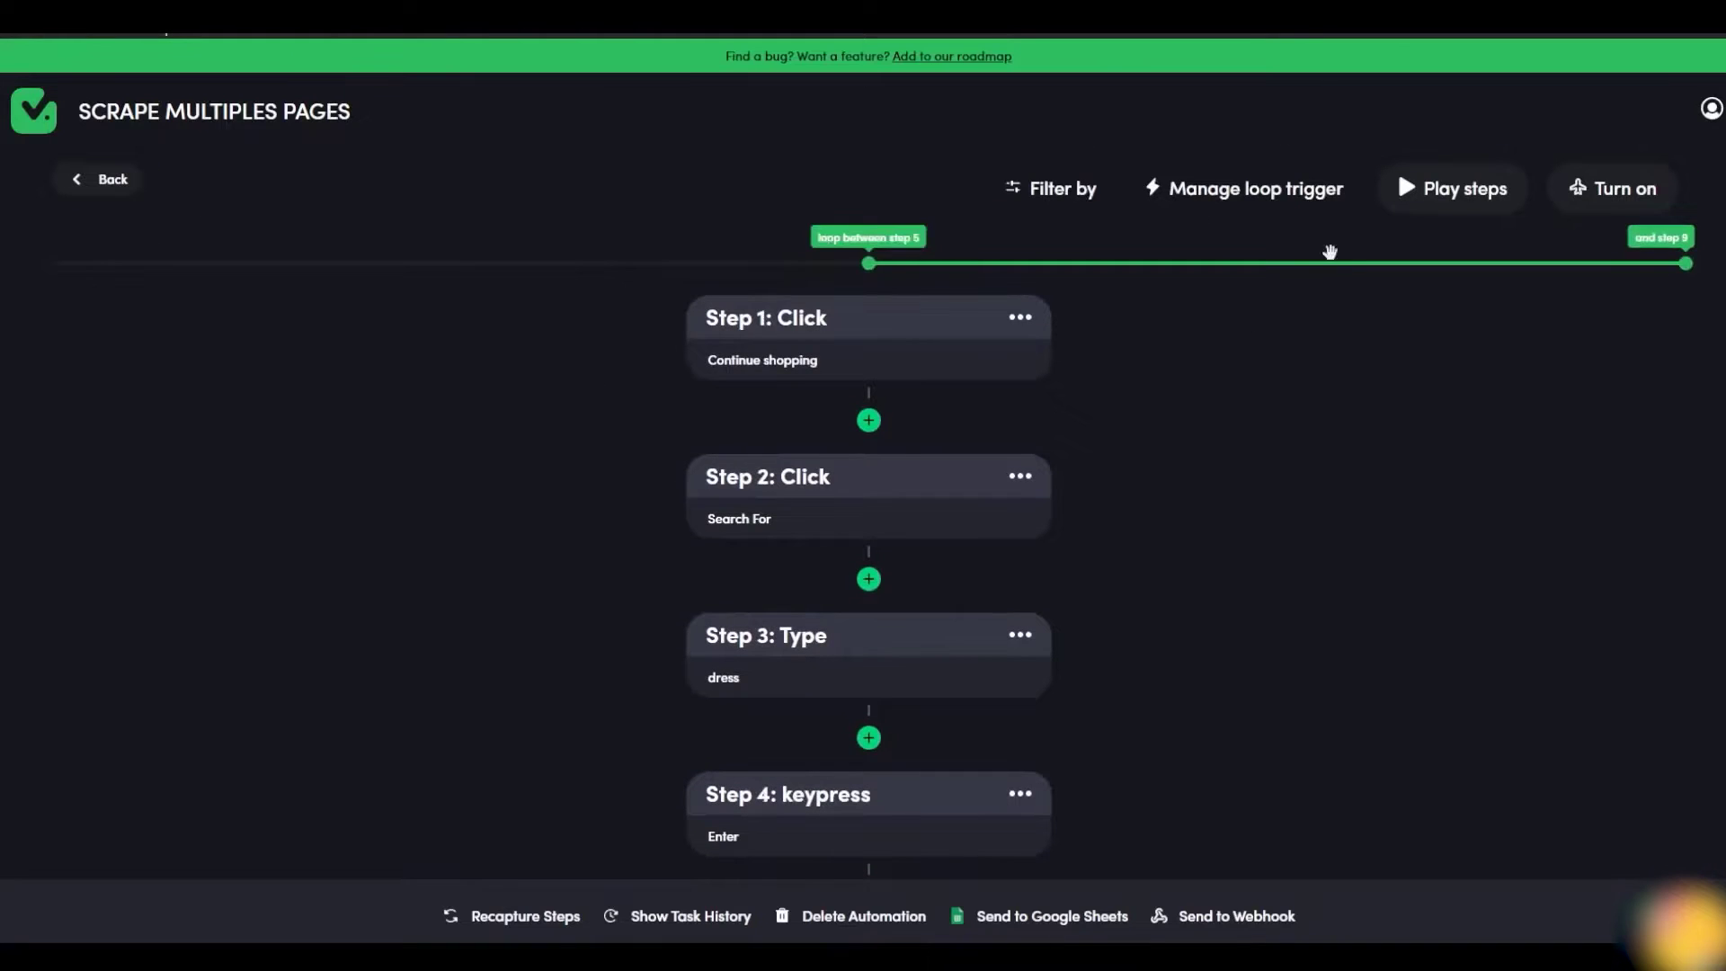
Play the Scrape Multiples Pages steps to launch Chrome on amazon.com
click(1464, 192)
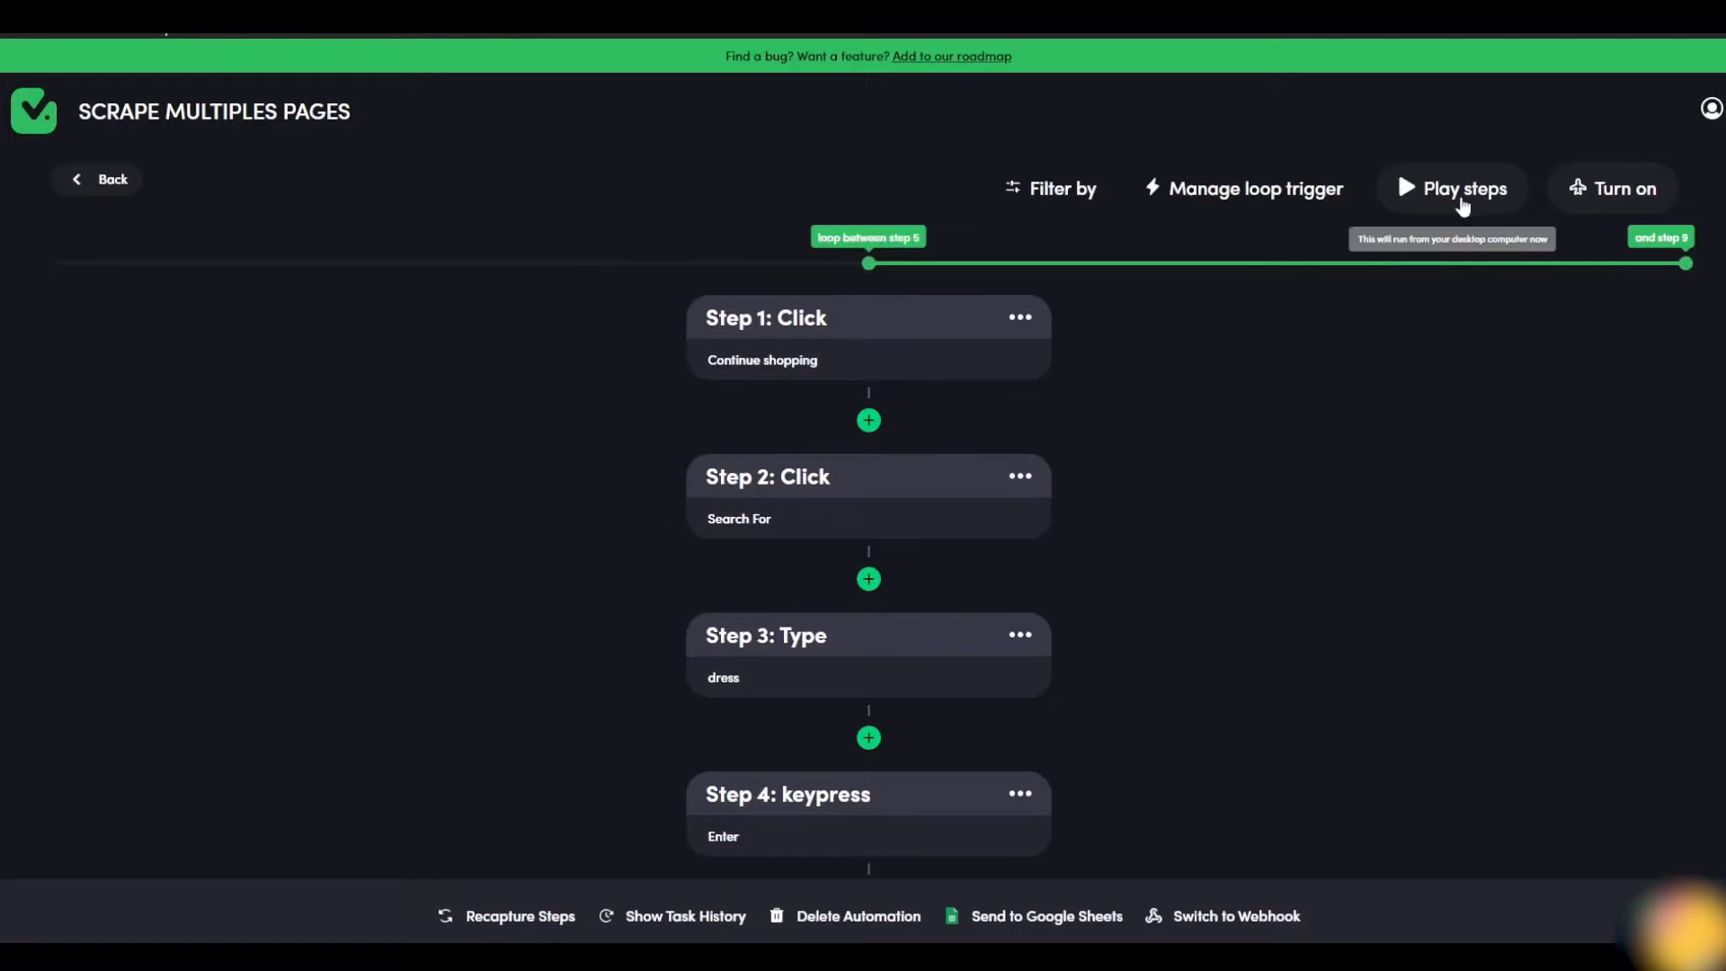
Replay the steps on amazon.com and scrape the first dress title into Column A
click(1461, 203)
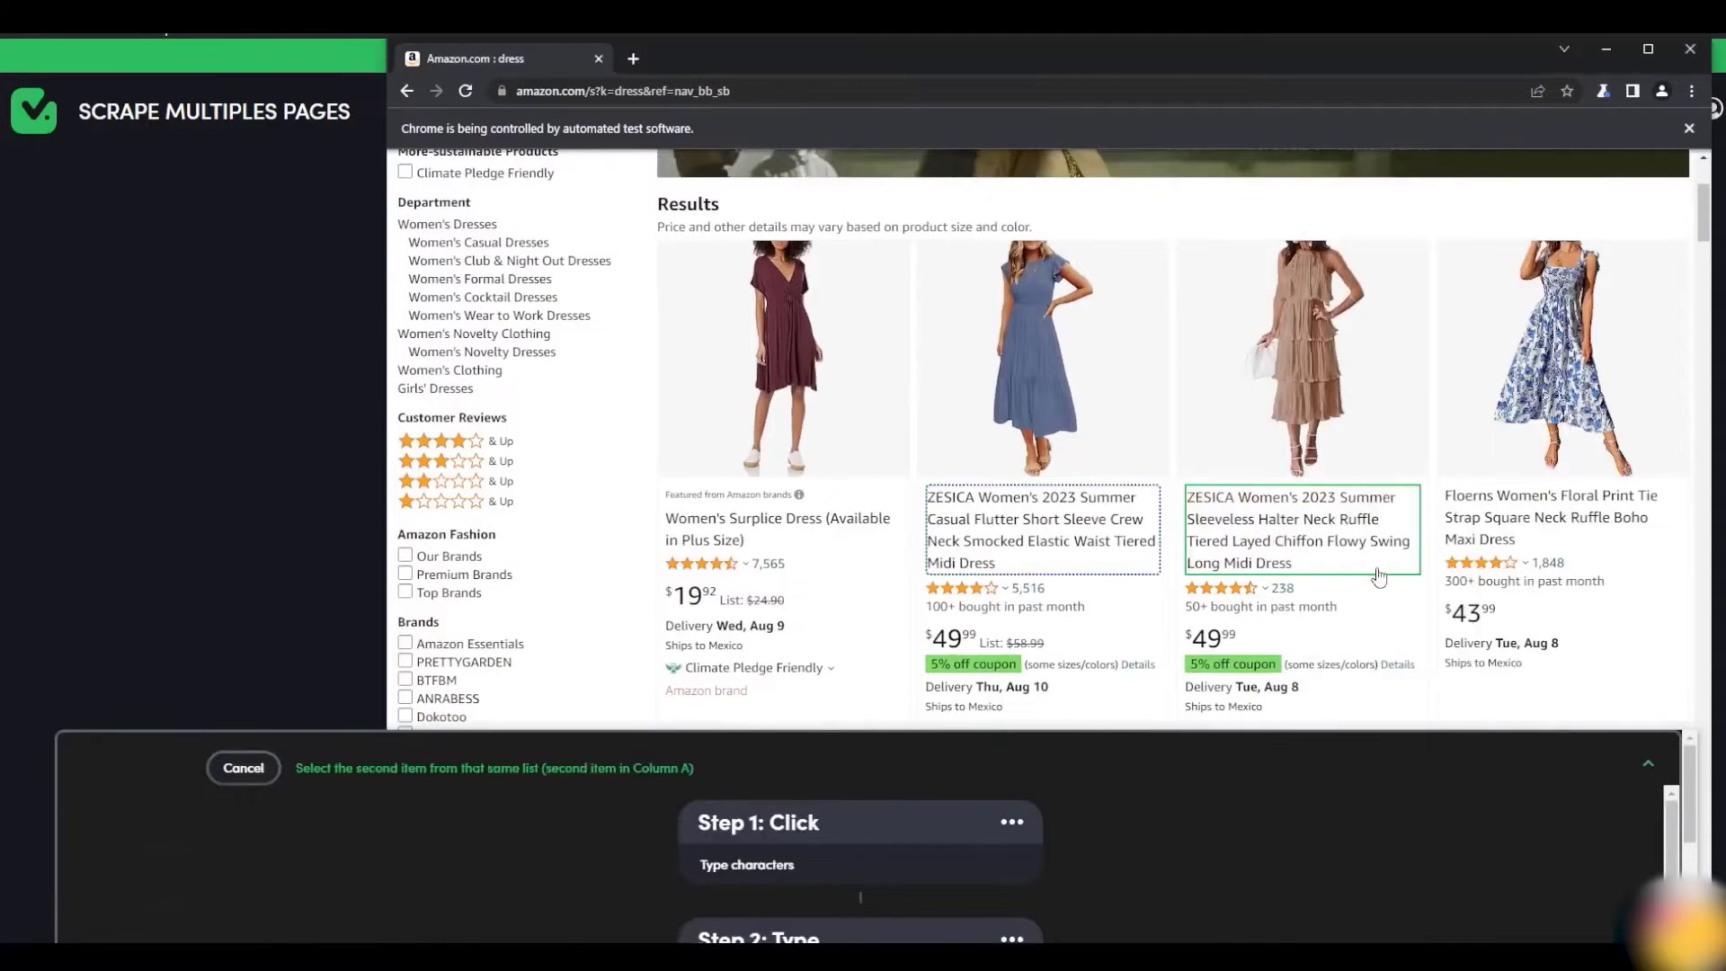
click(777, 526)
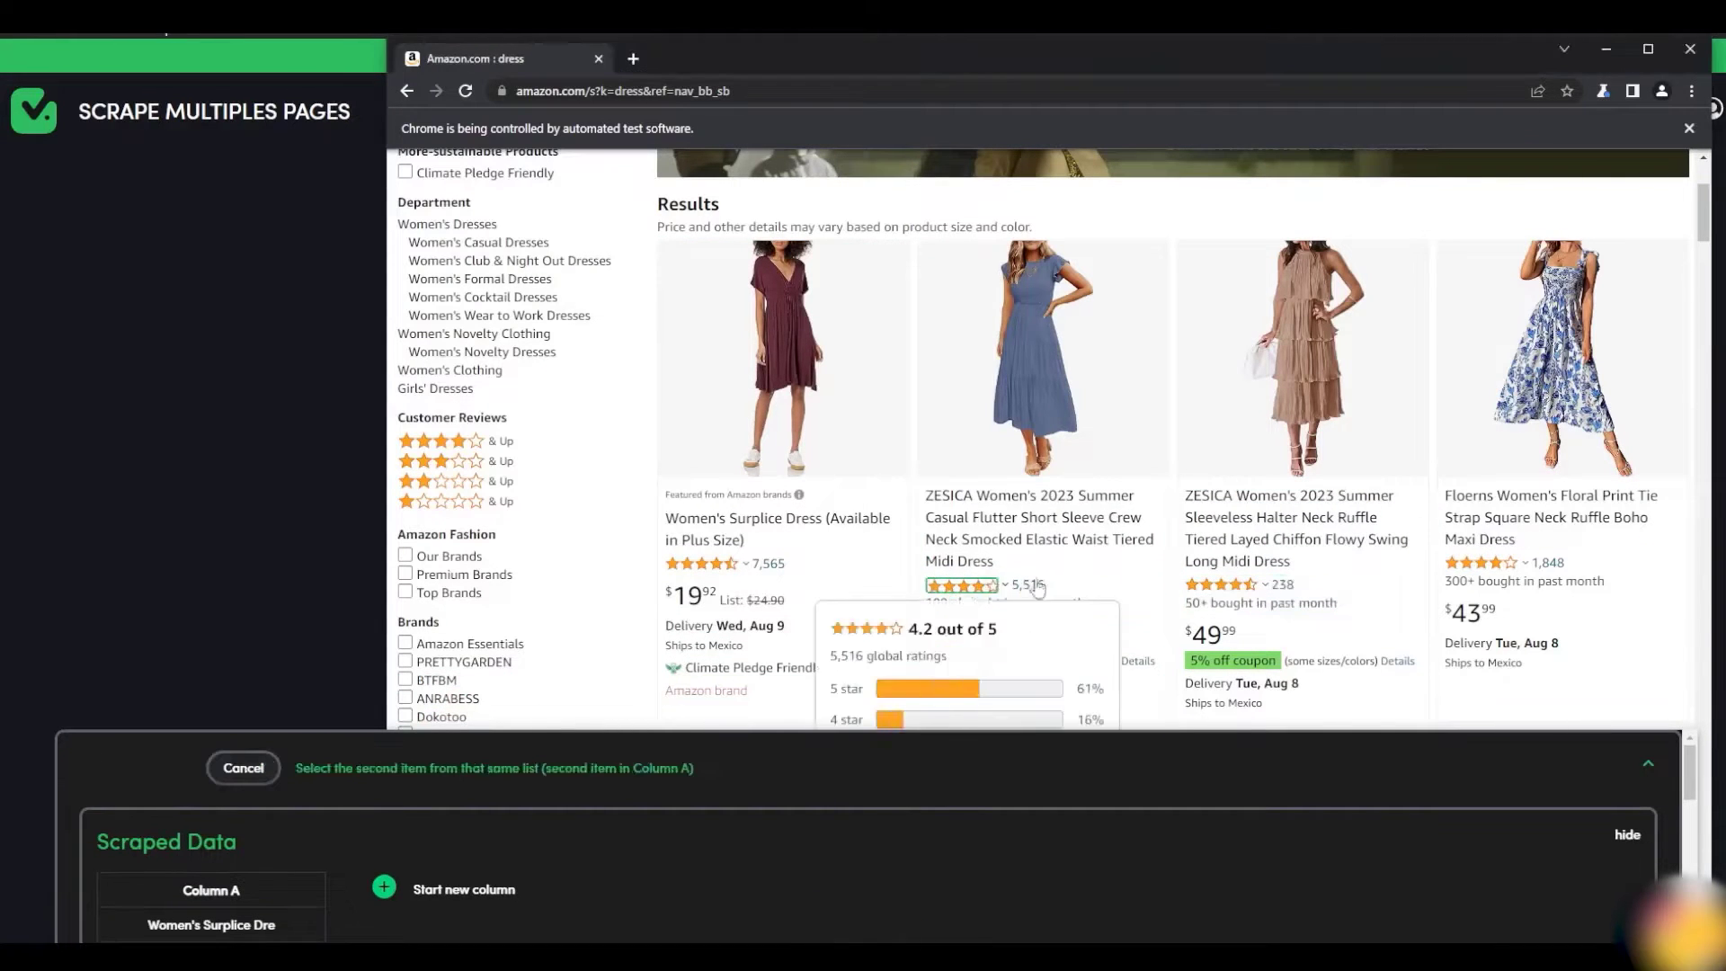
scroll(925, 547, down, 2)
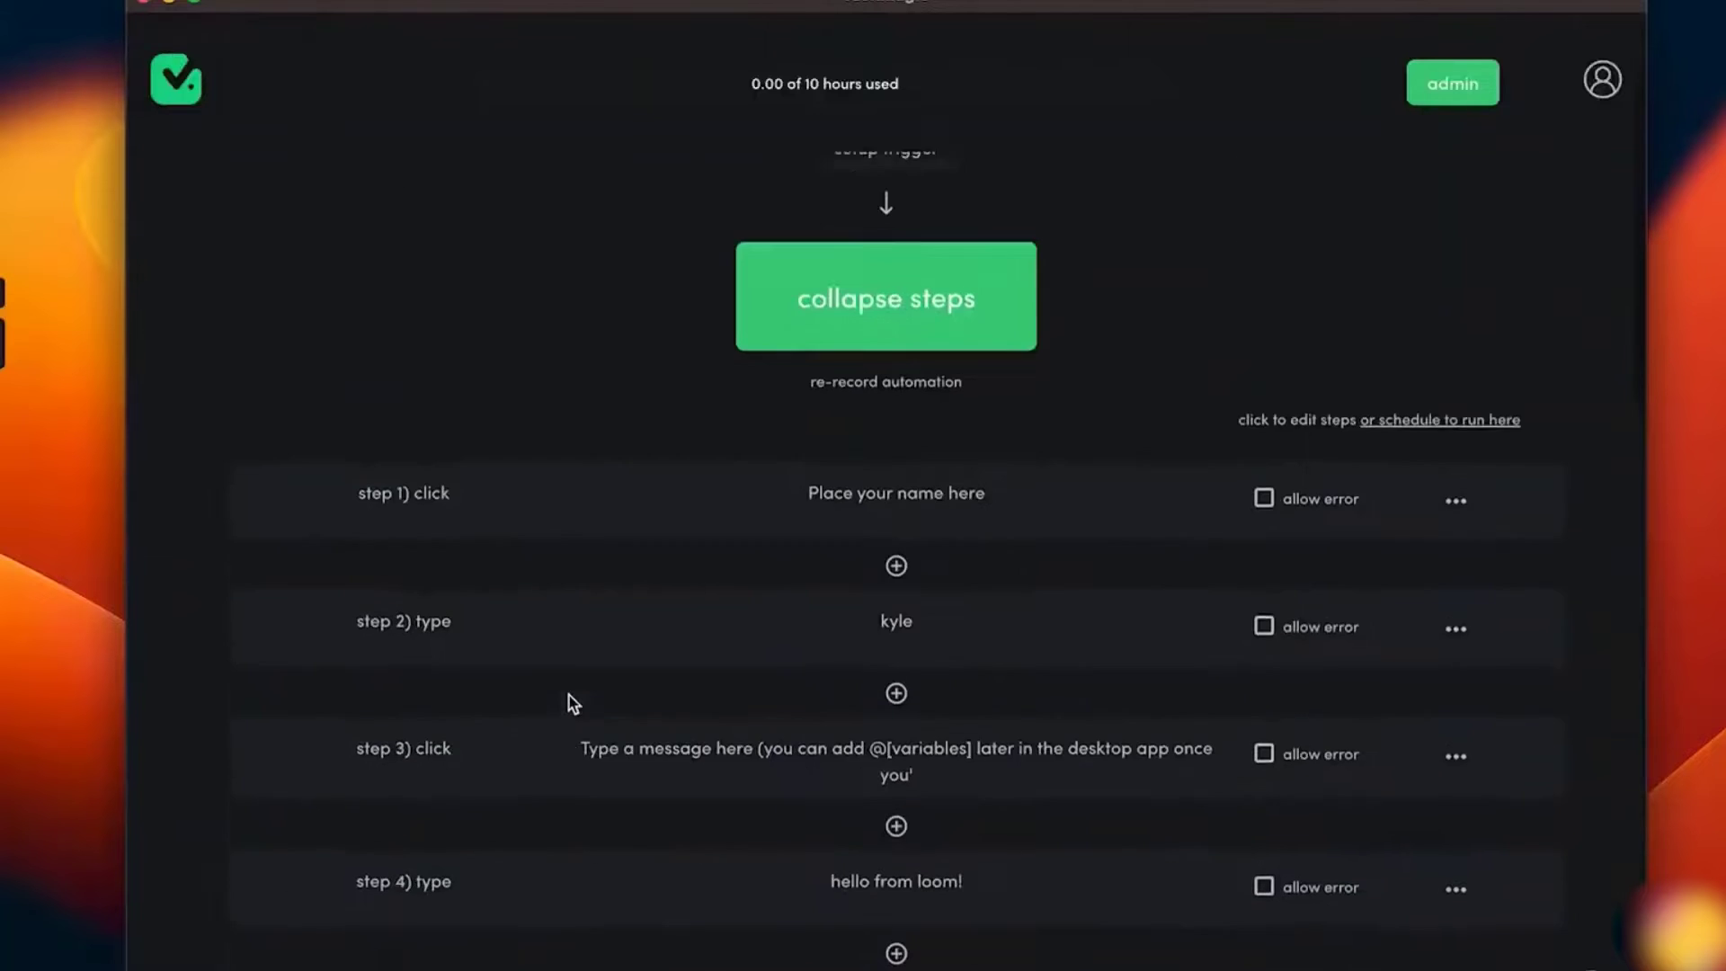
scroll(567, 703, down, 3)
scroll(567, 702, down, 2)
scroll(568, 703, down, 5)
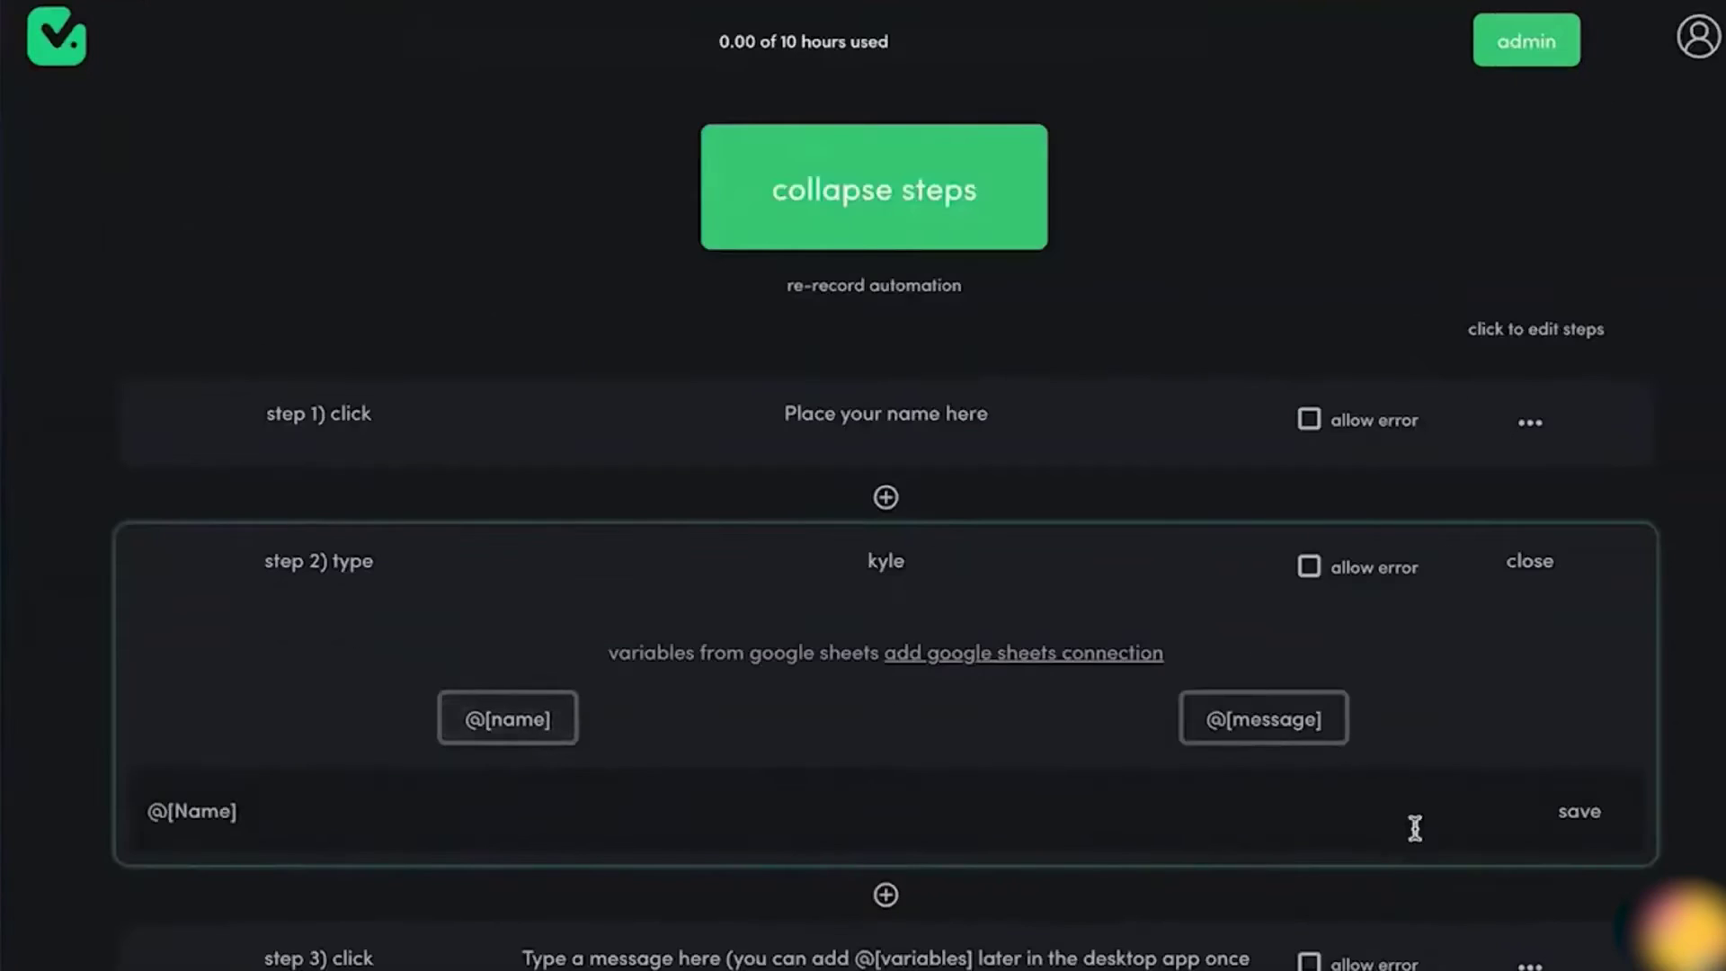
Save step 2 with @[Name], expand step 4's sheet variables, and replay the recorded steps
click(1574, 812)
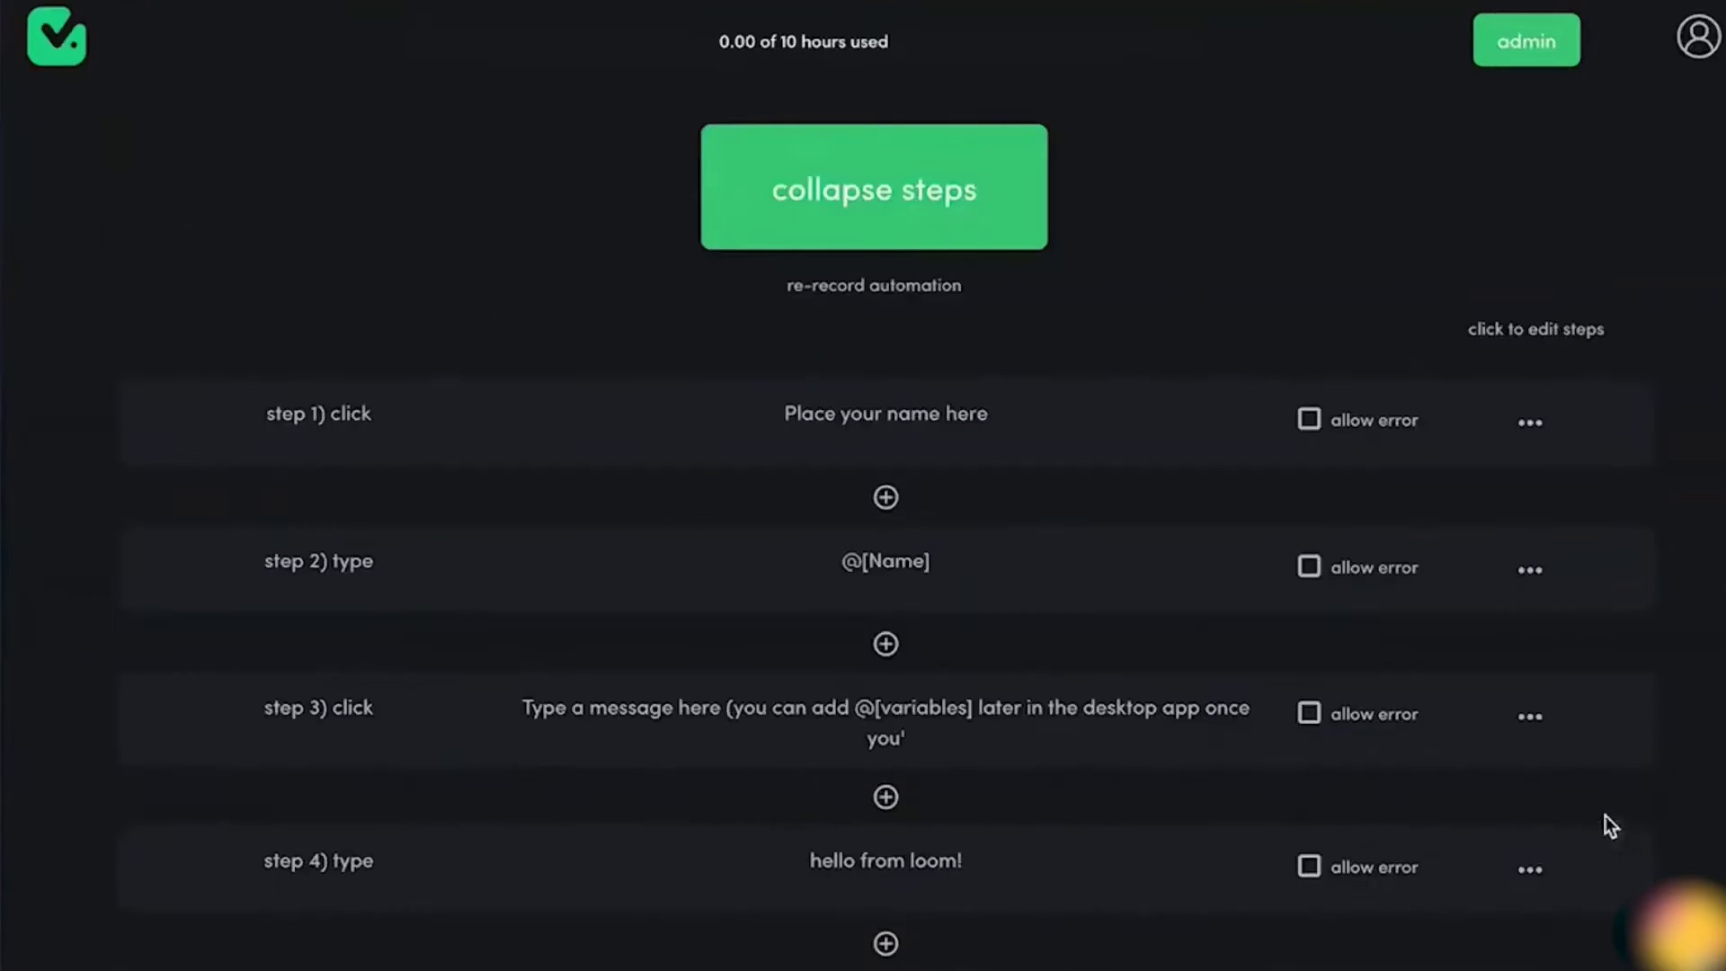
click(852, 885)
scroll(884, 925, down, 1)
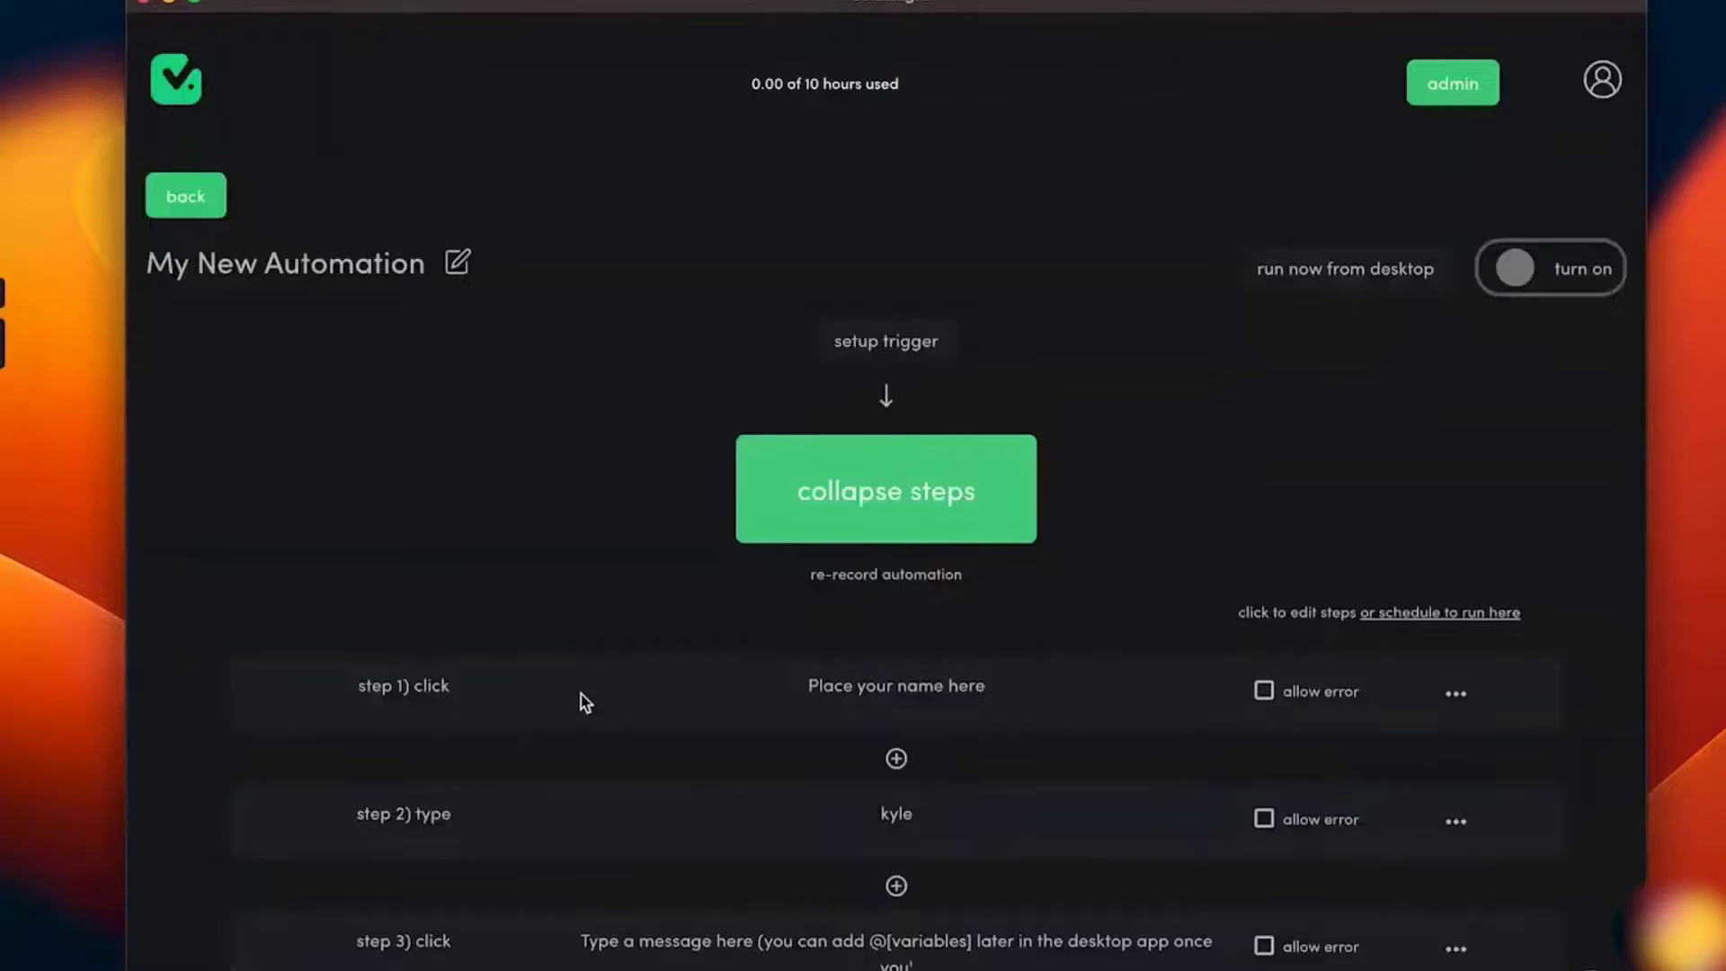
scroll(567, 703, down, 2)
scroll(567, 703, down, 1)
scroll(568, 702, down, 3)
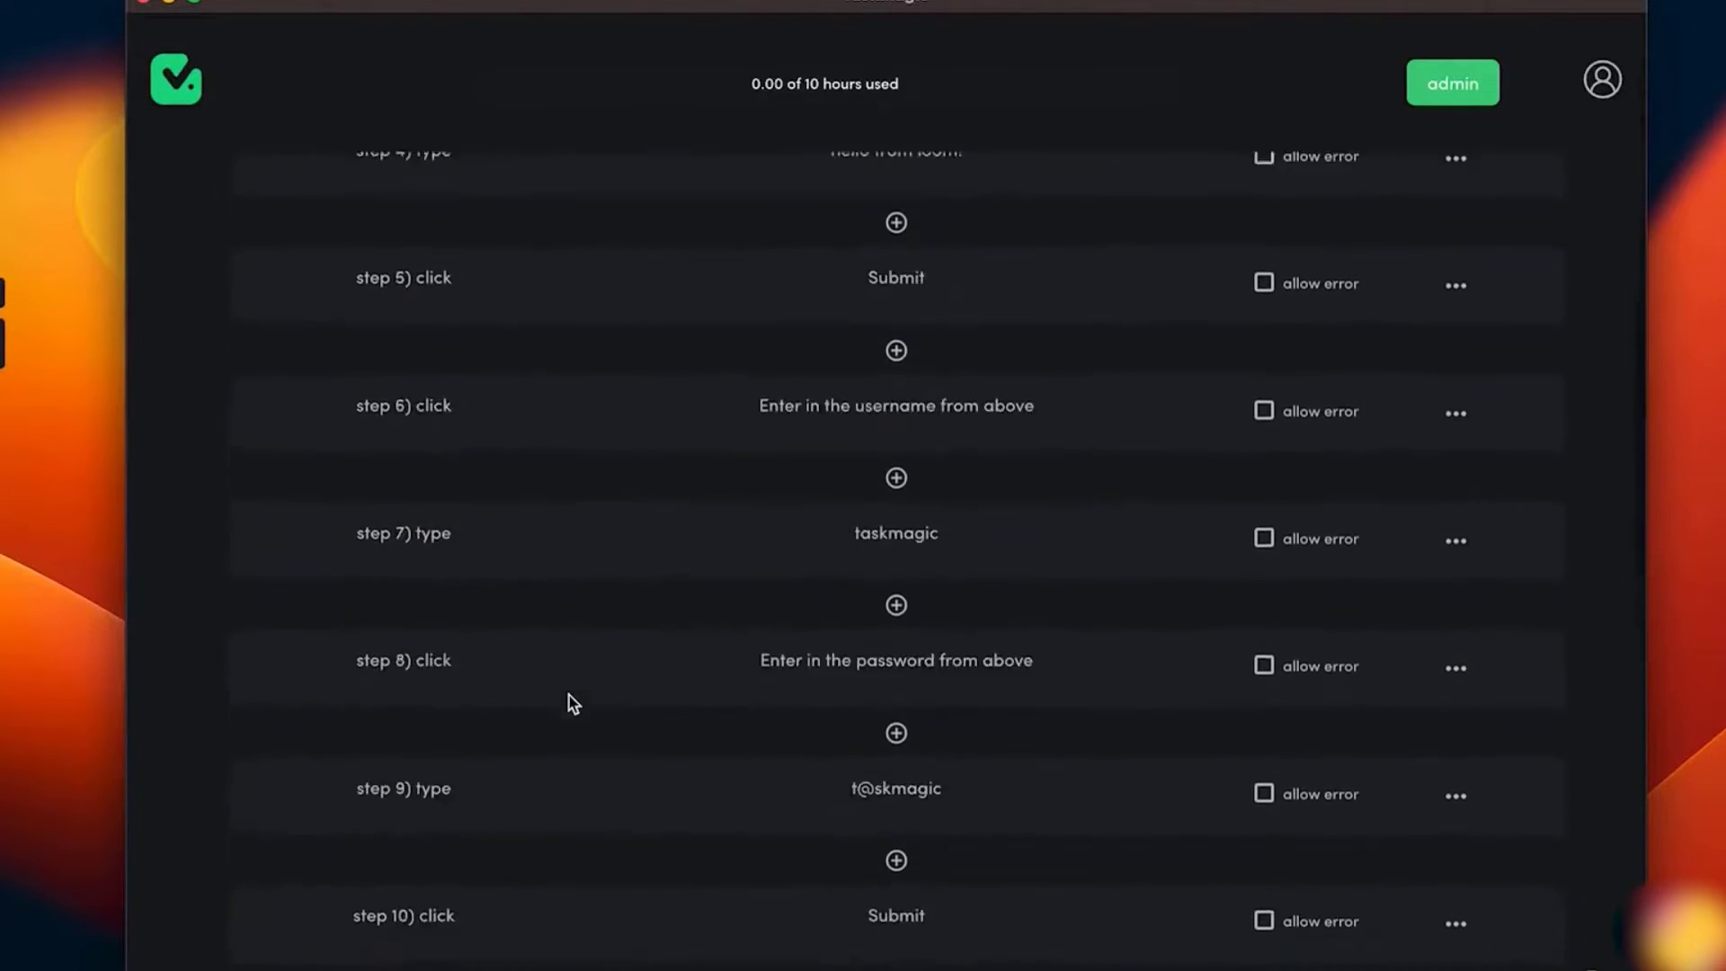
scroll(570, 705, down, 3)
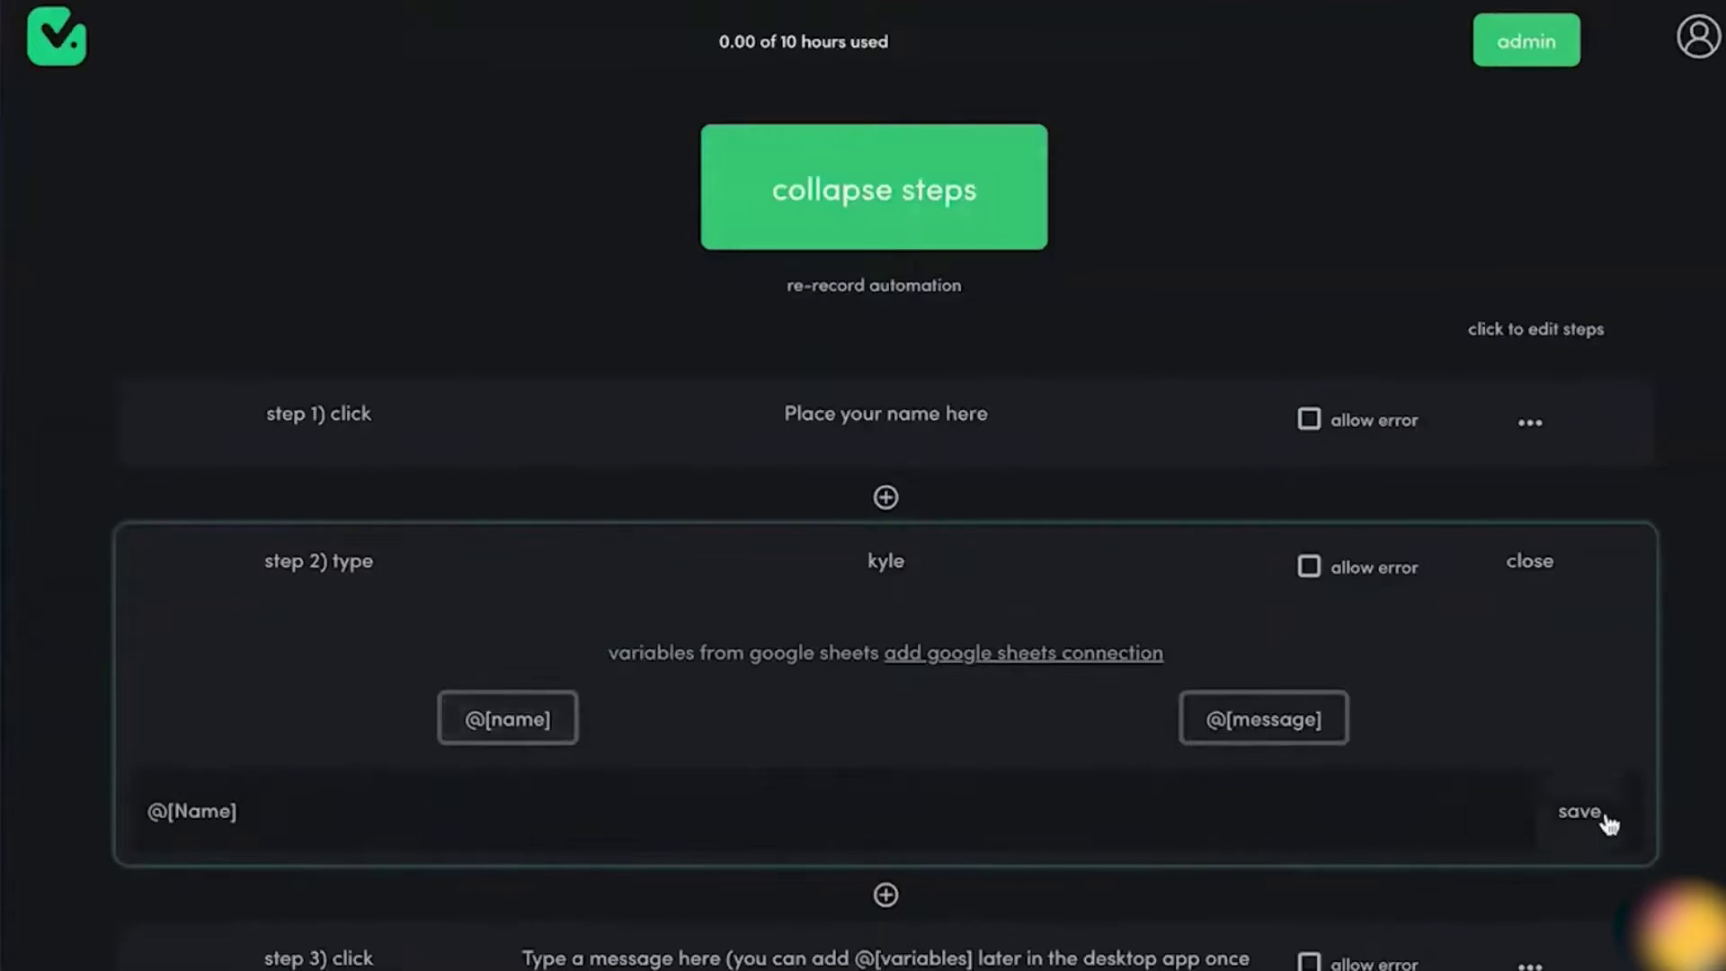
click(1591, 820)
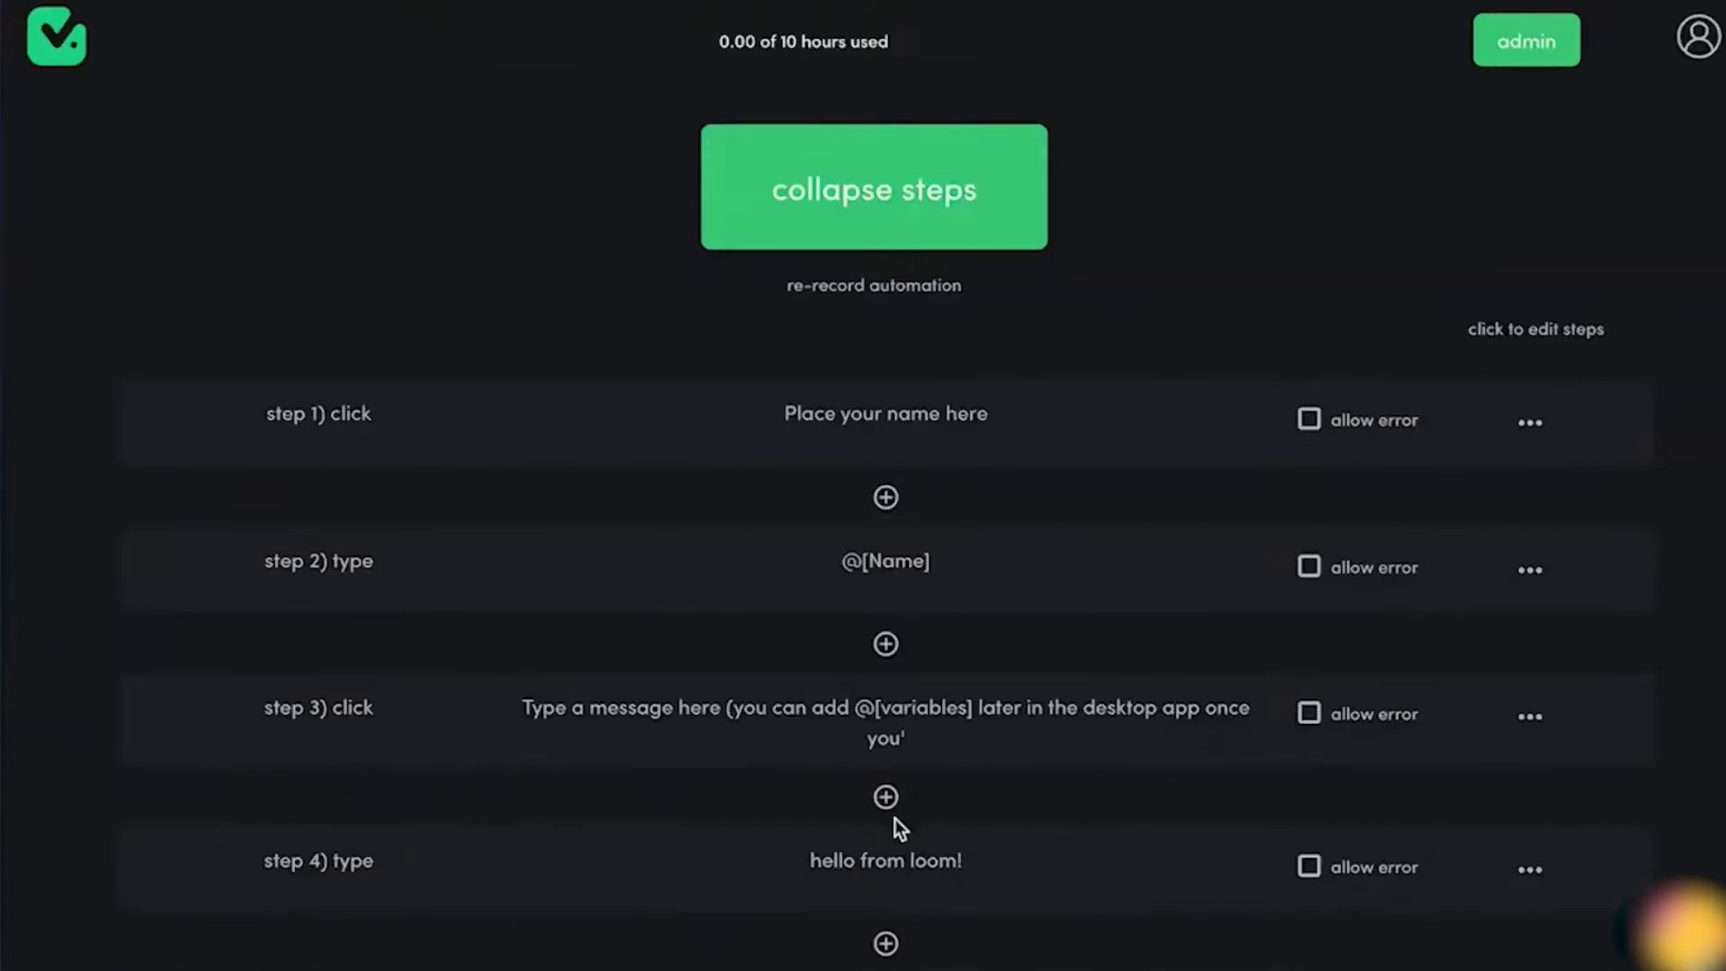
click(847, 884)
scroll(831, 913, down, 1)
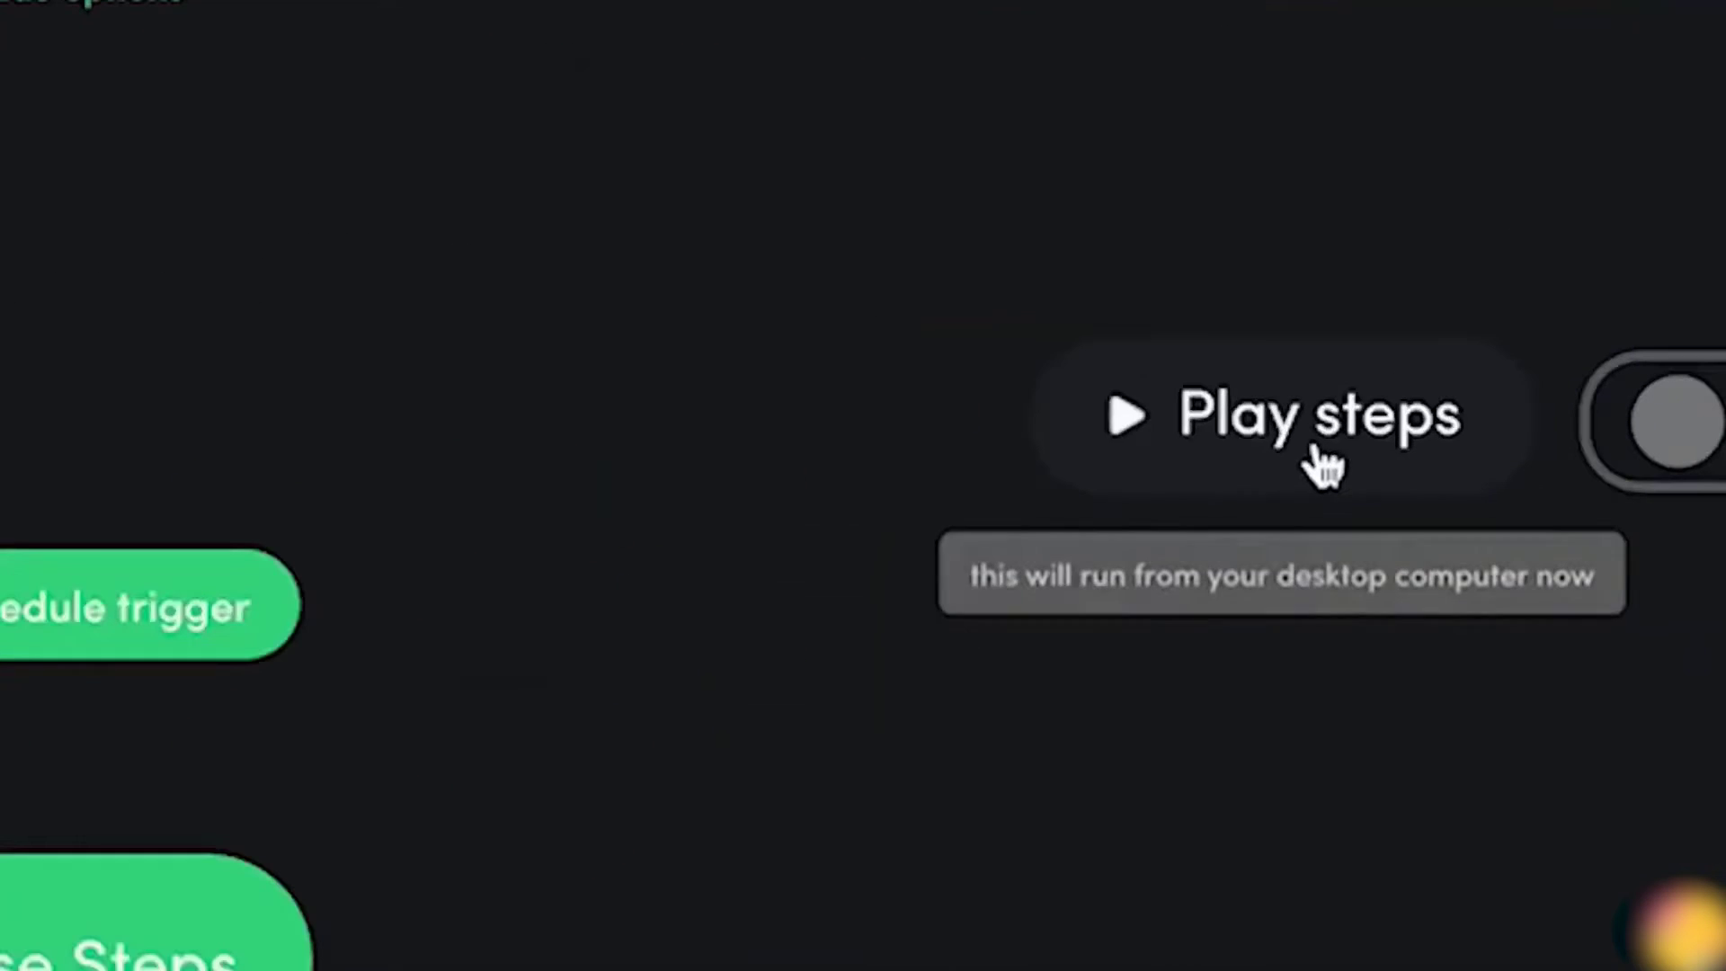
click(1319, 458)
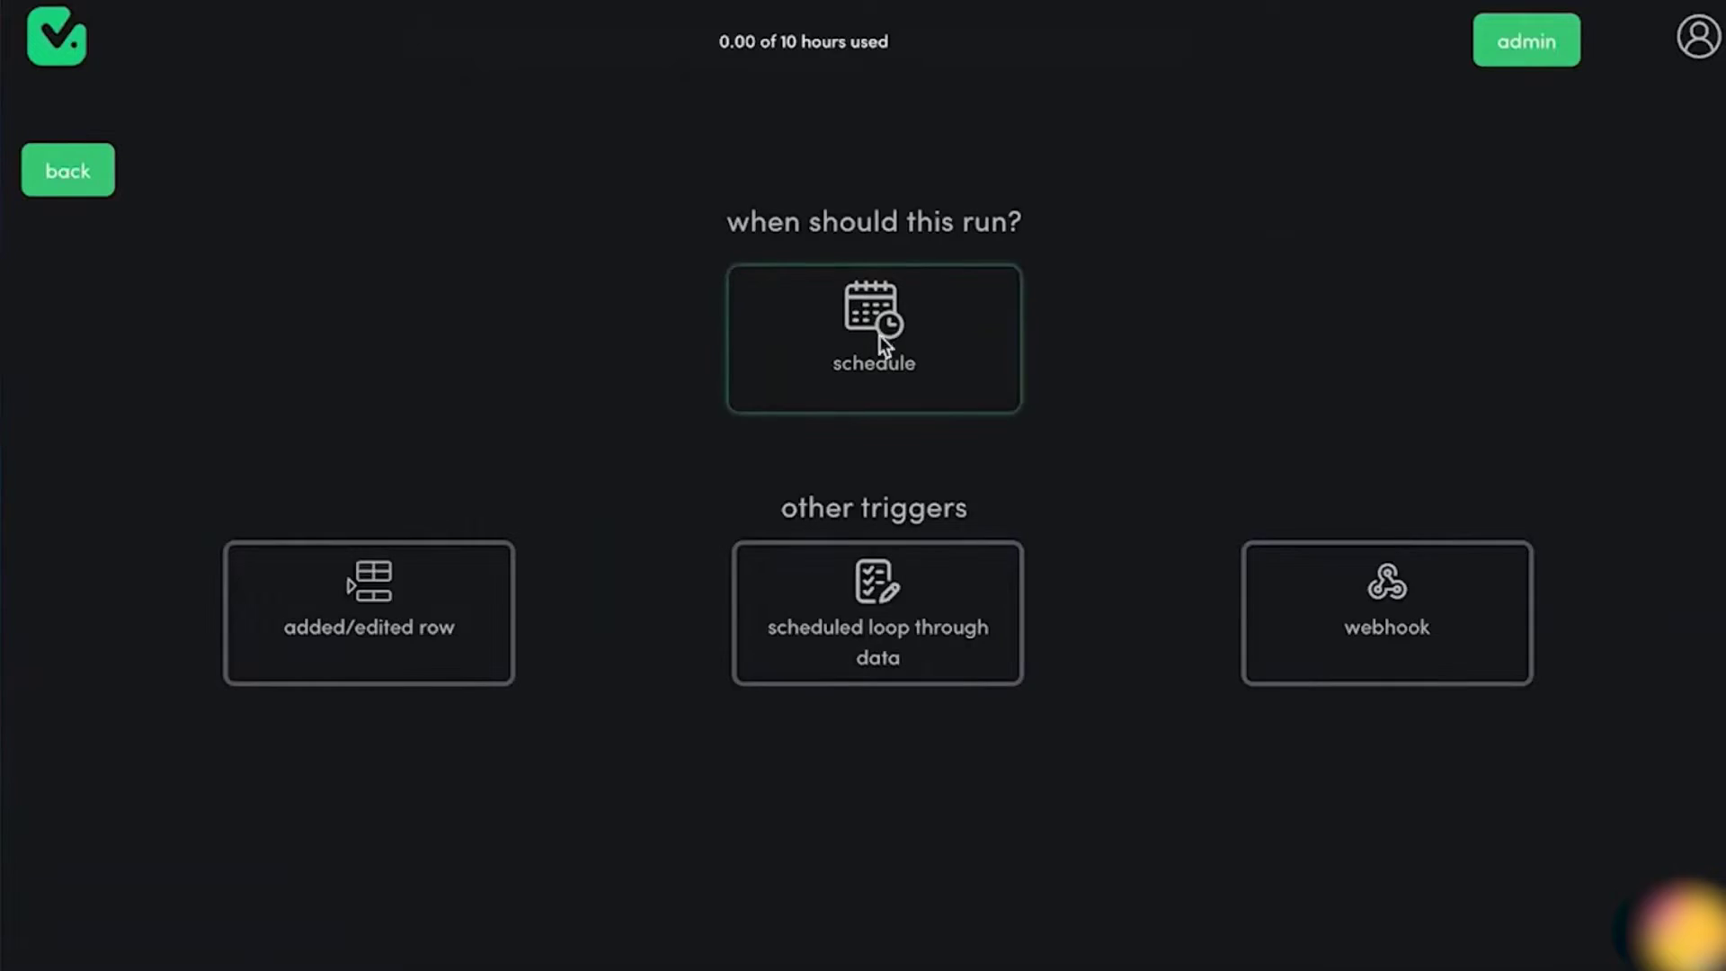
Choose a schedule as the automation's trigger
click(880, 335)
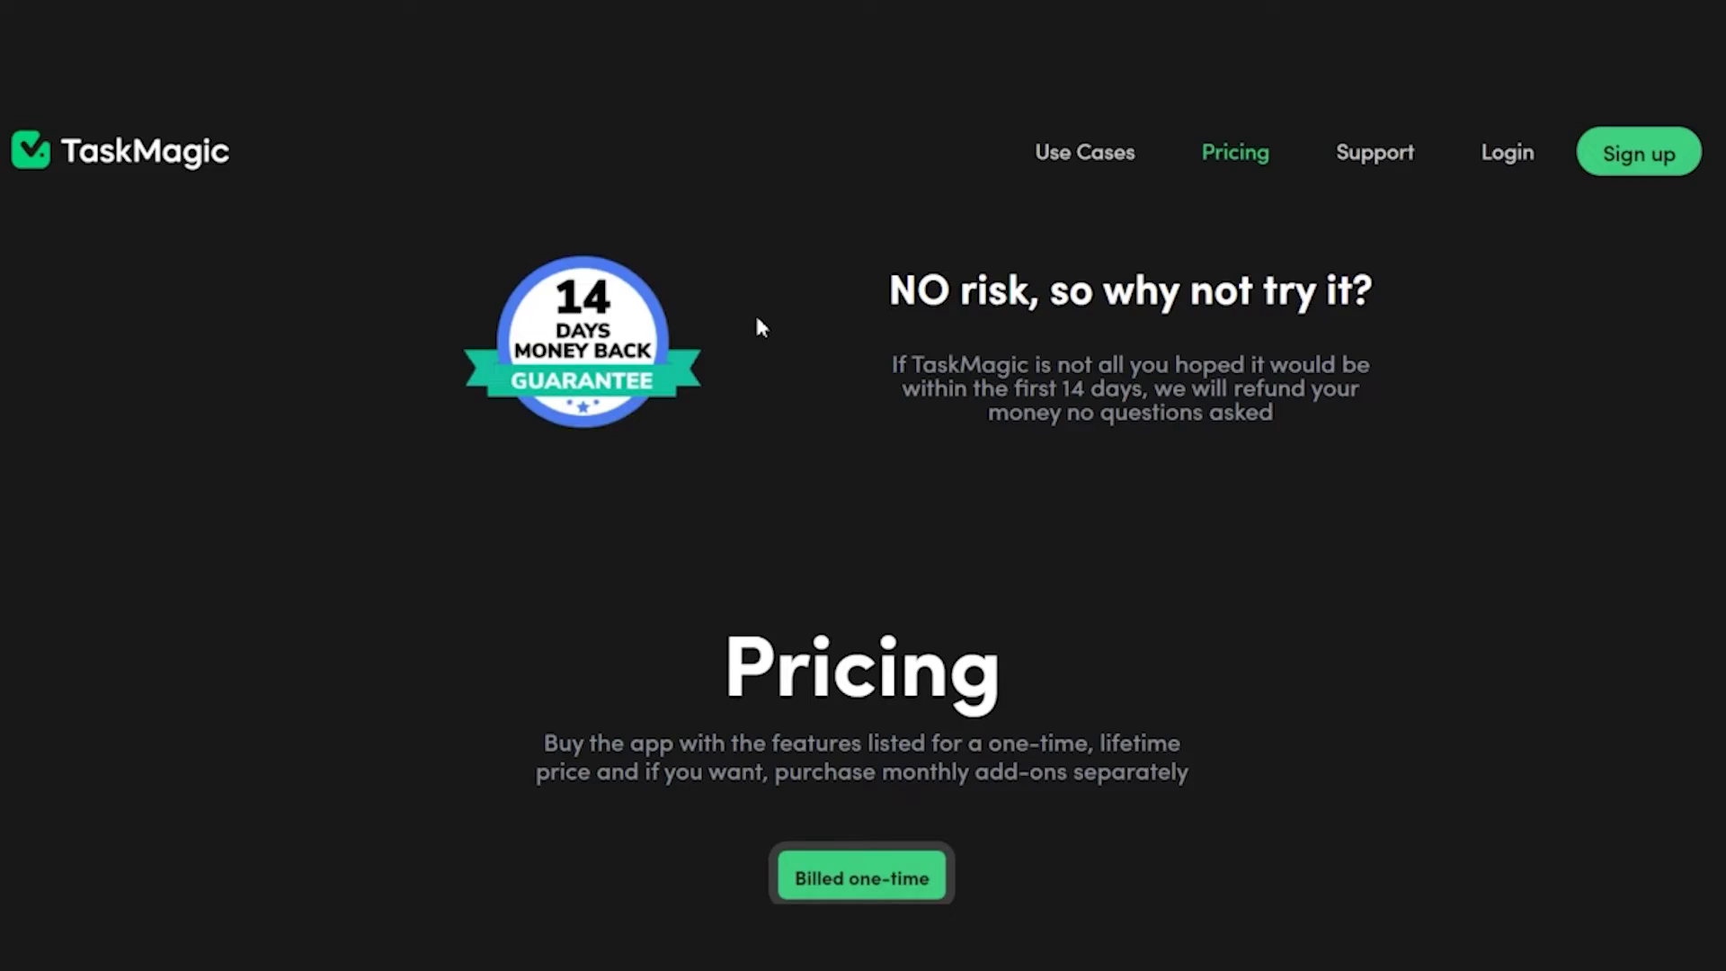
scroll(753, 321, down, 1)
scroll(606, 332, down, 2)
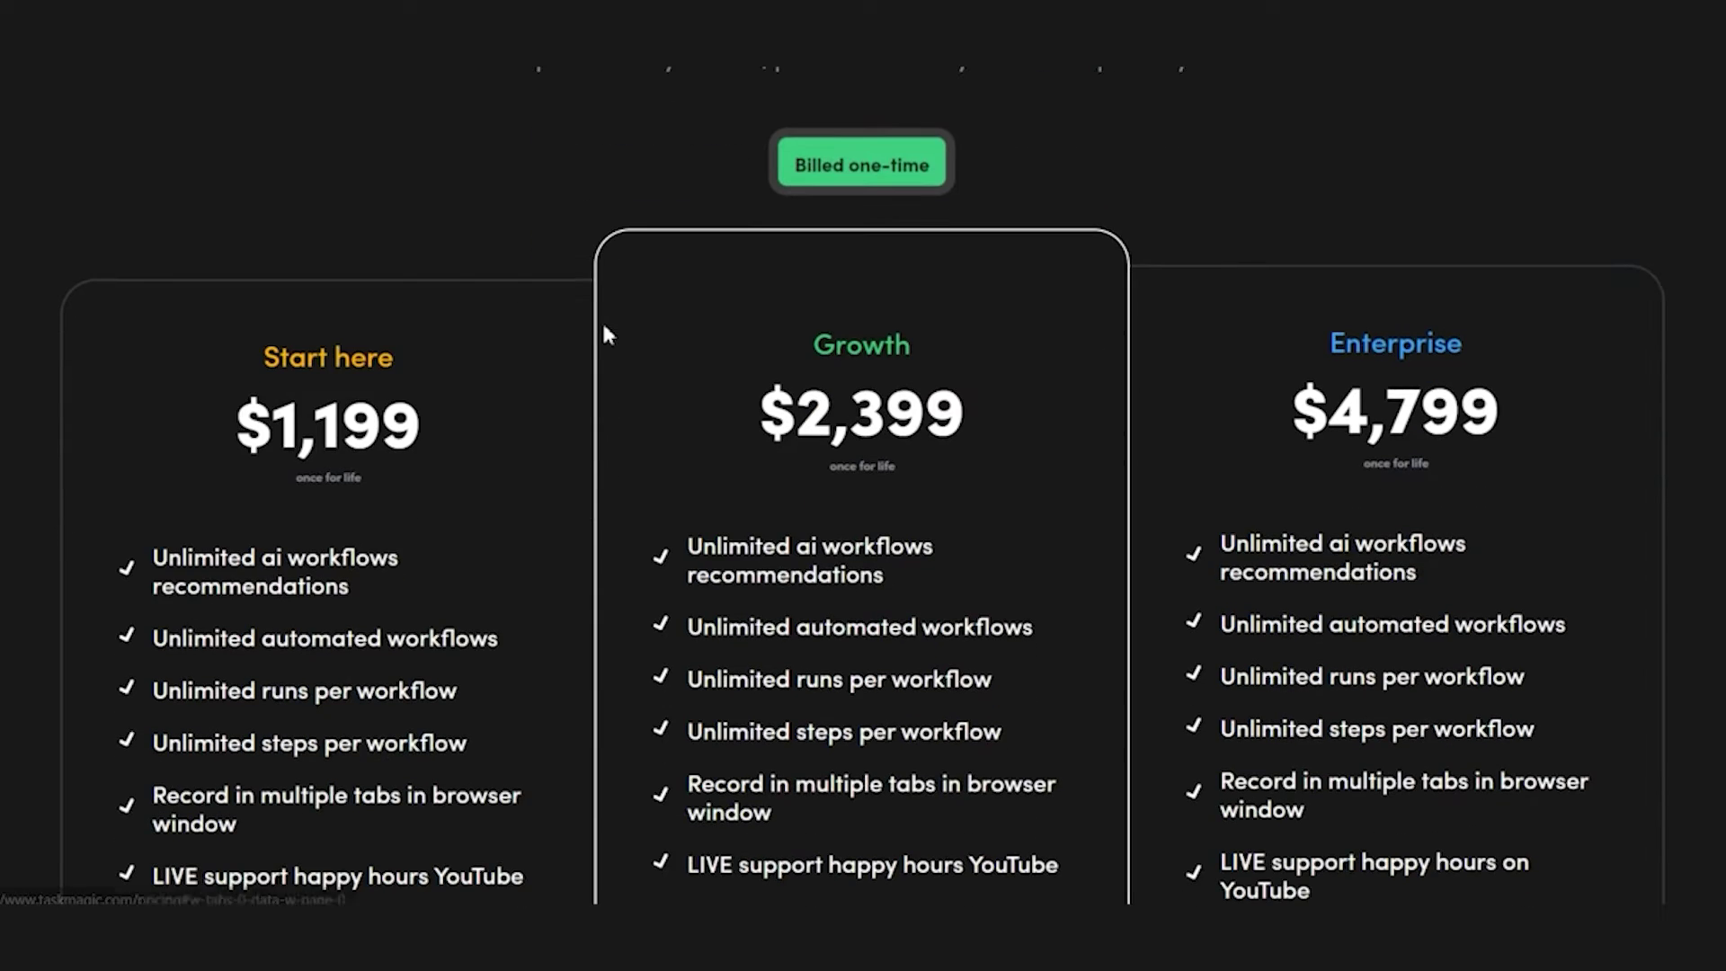
scroll(244, 409, down, 1)
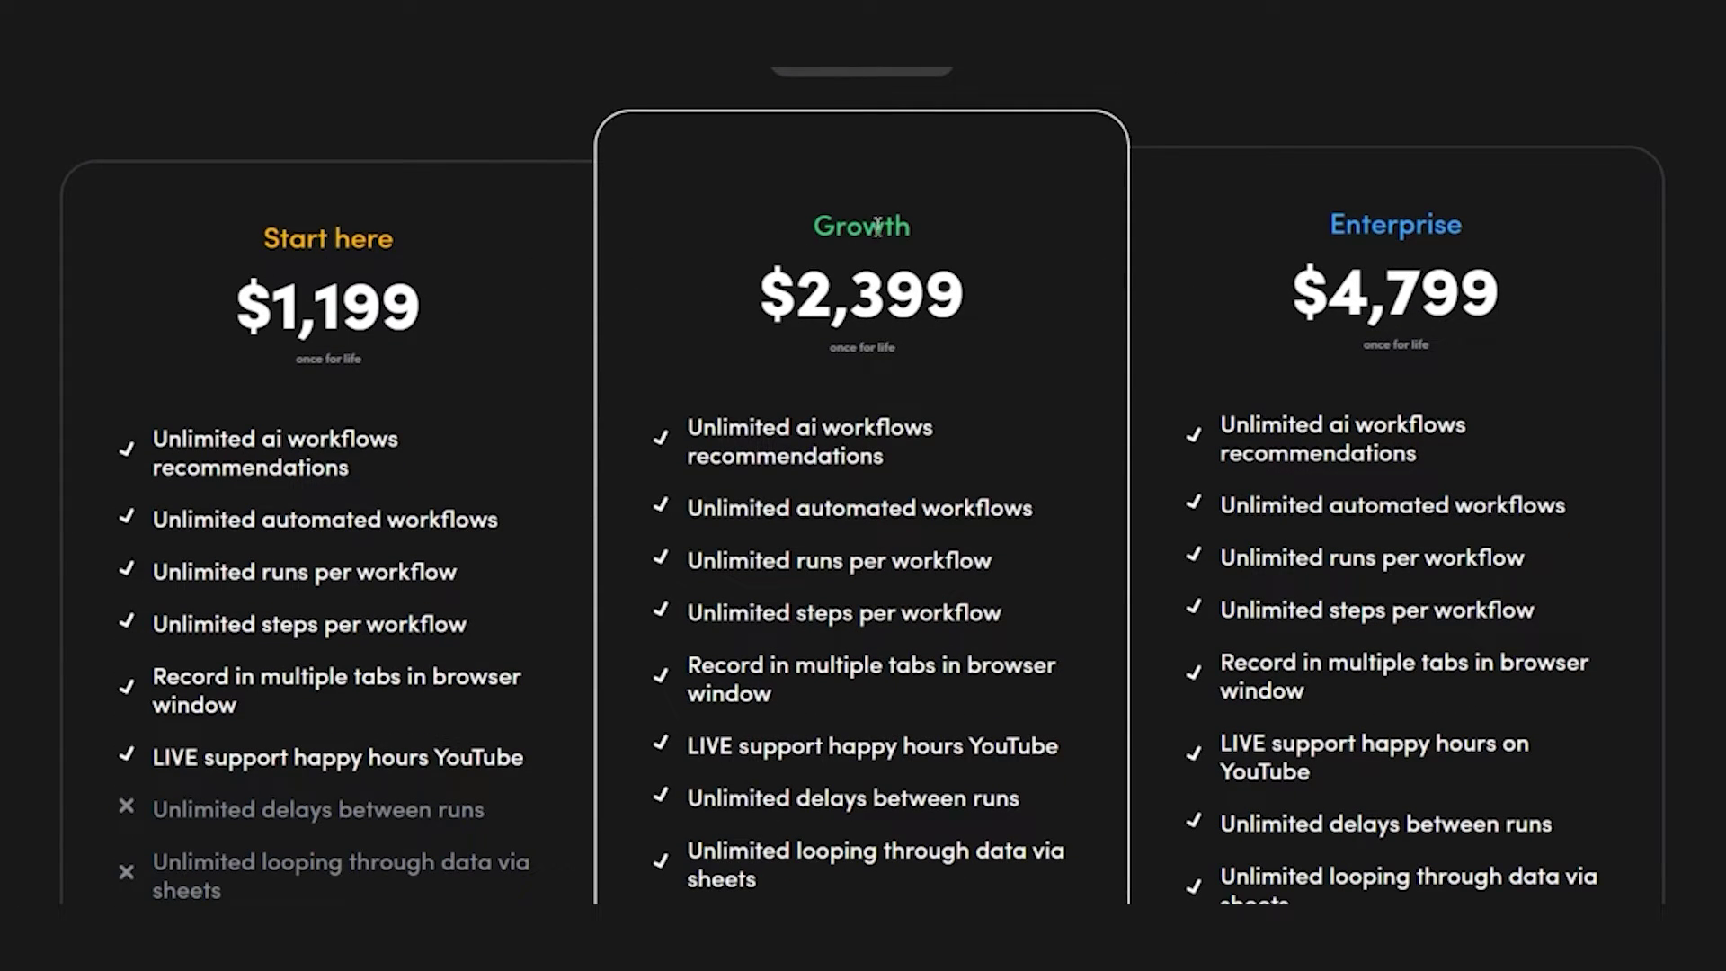
scroll(1476, 282, down, 1)
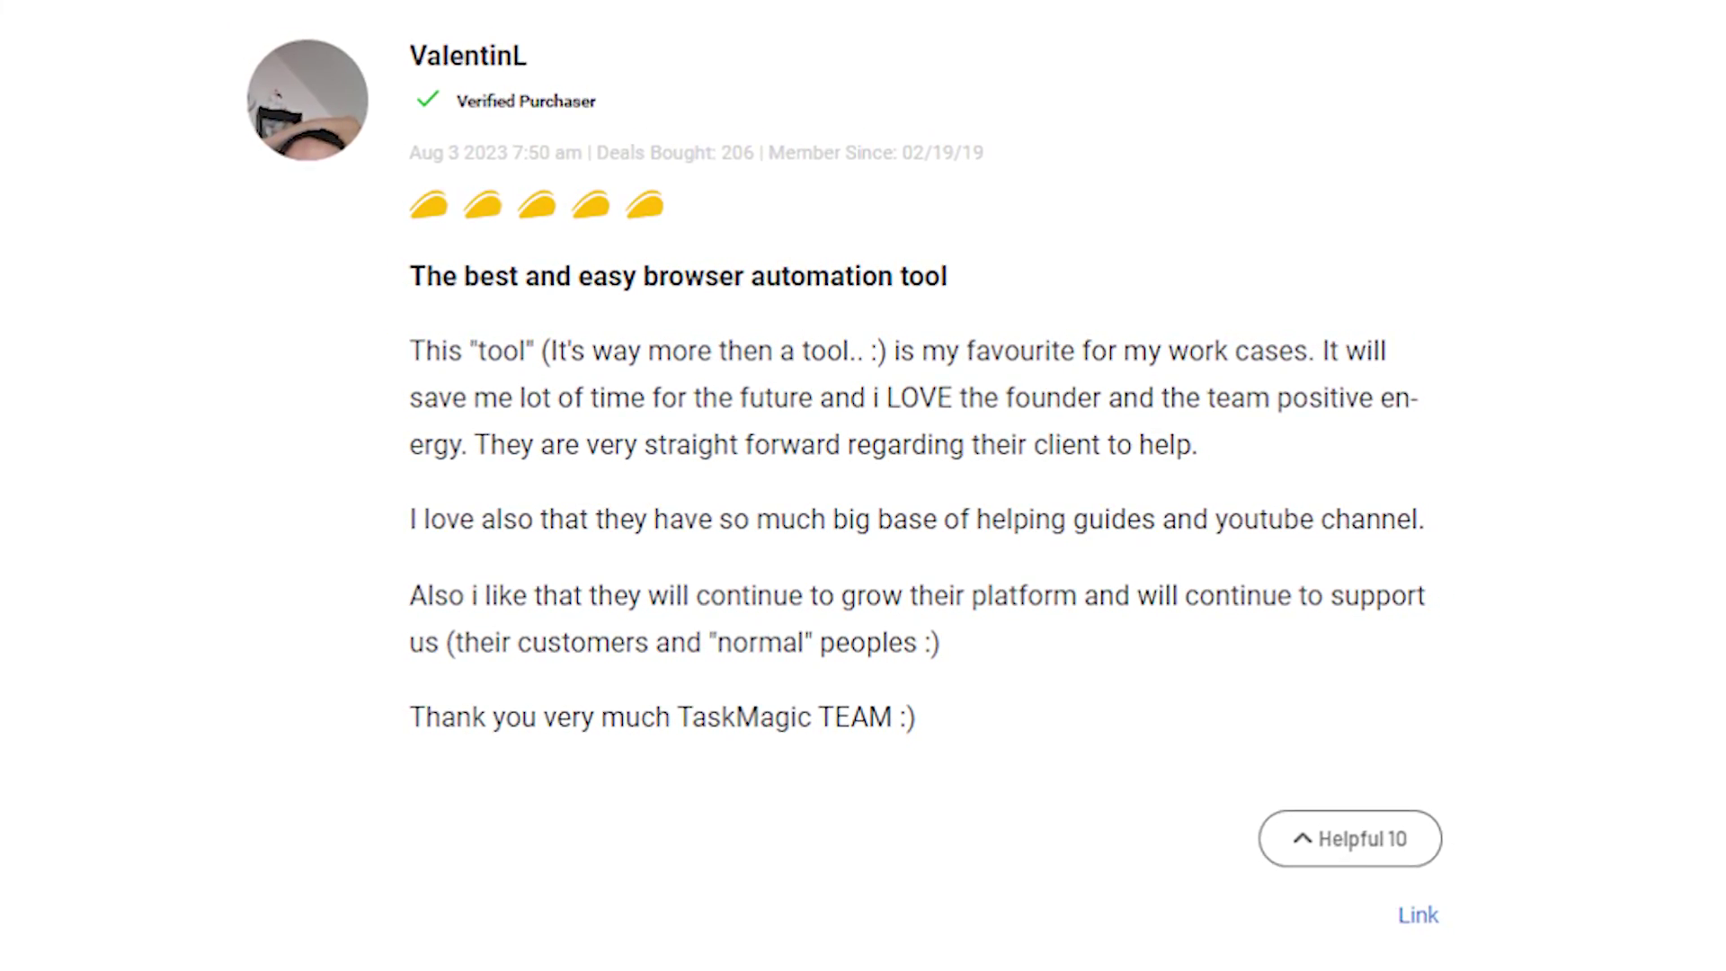
scroll(1572, 390, down, 5)
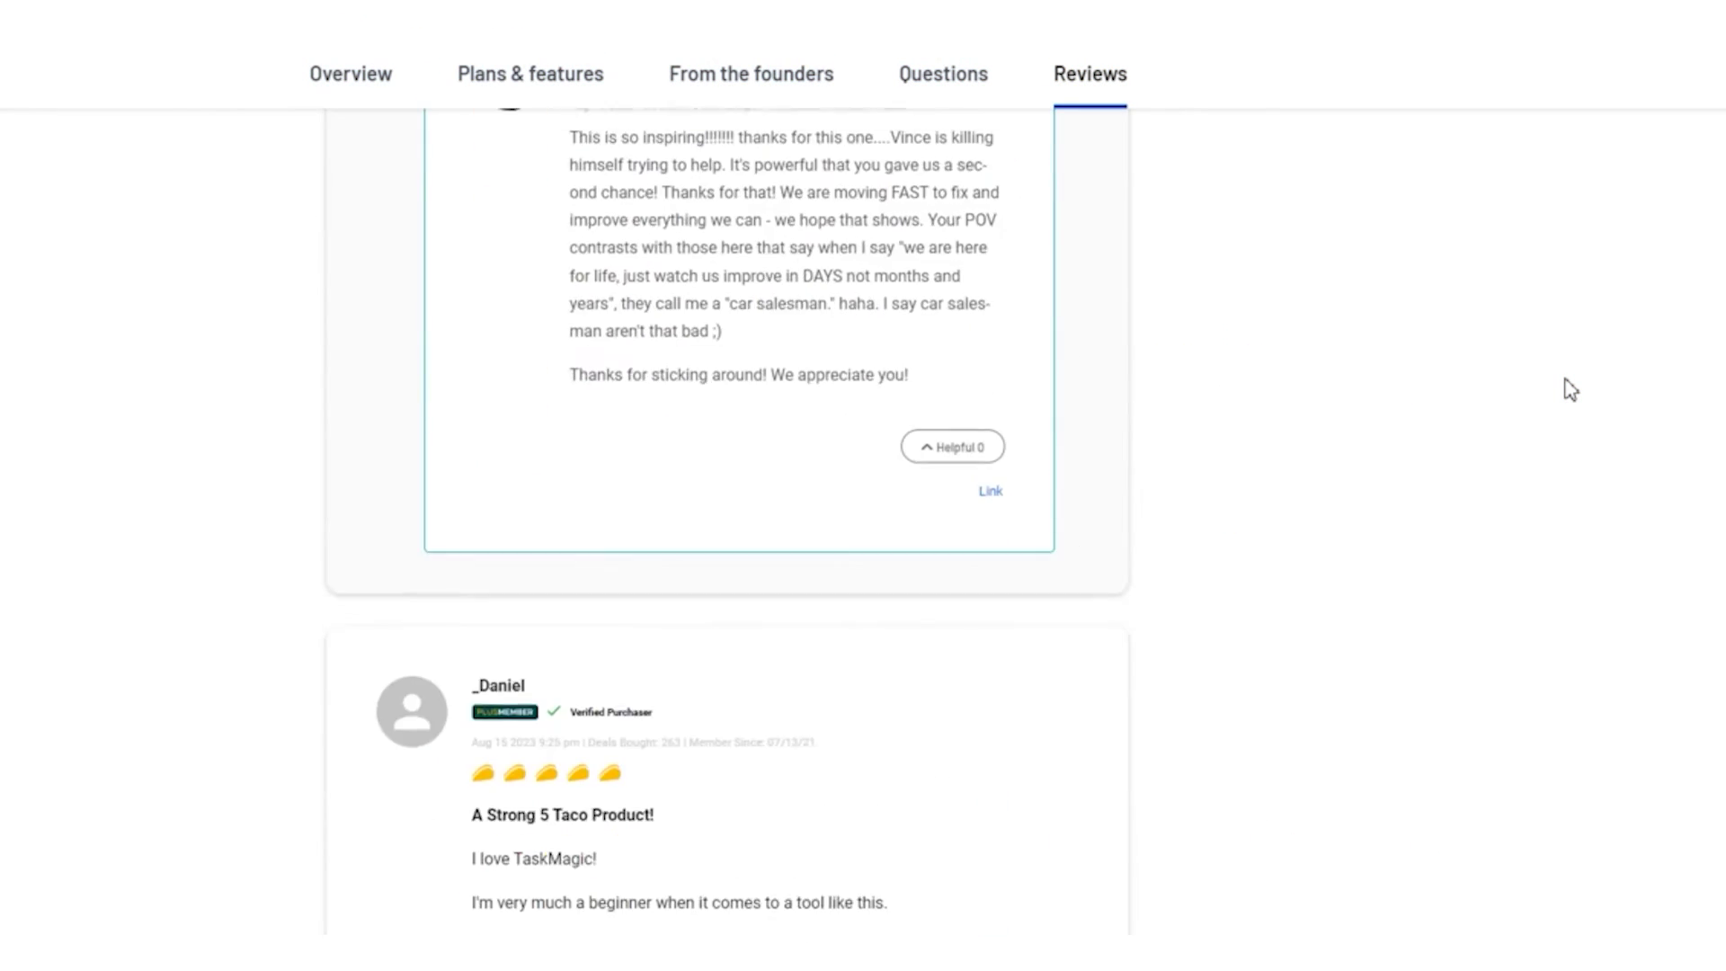
scroll(1570, 389, down, 4)
scroll(1572, 390, down, 2)
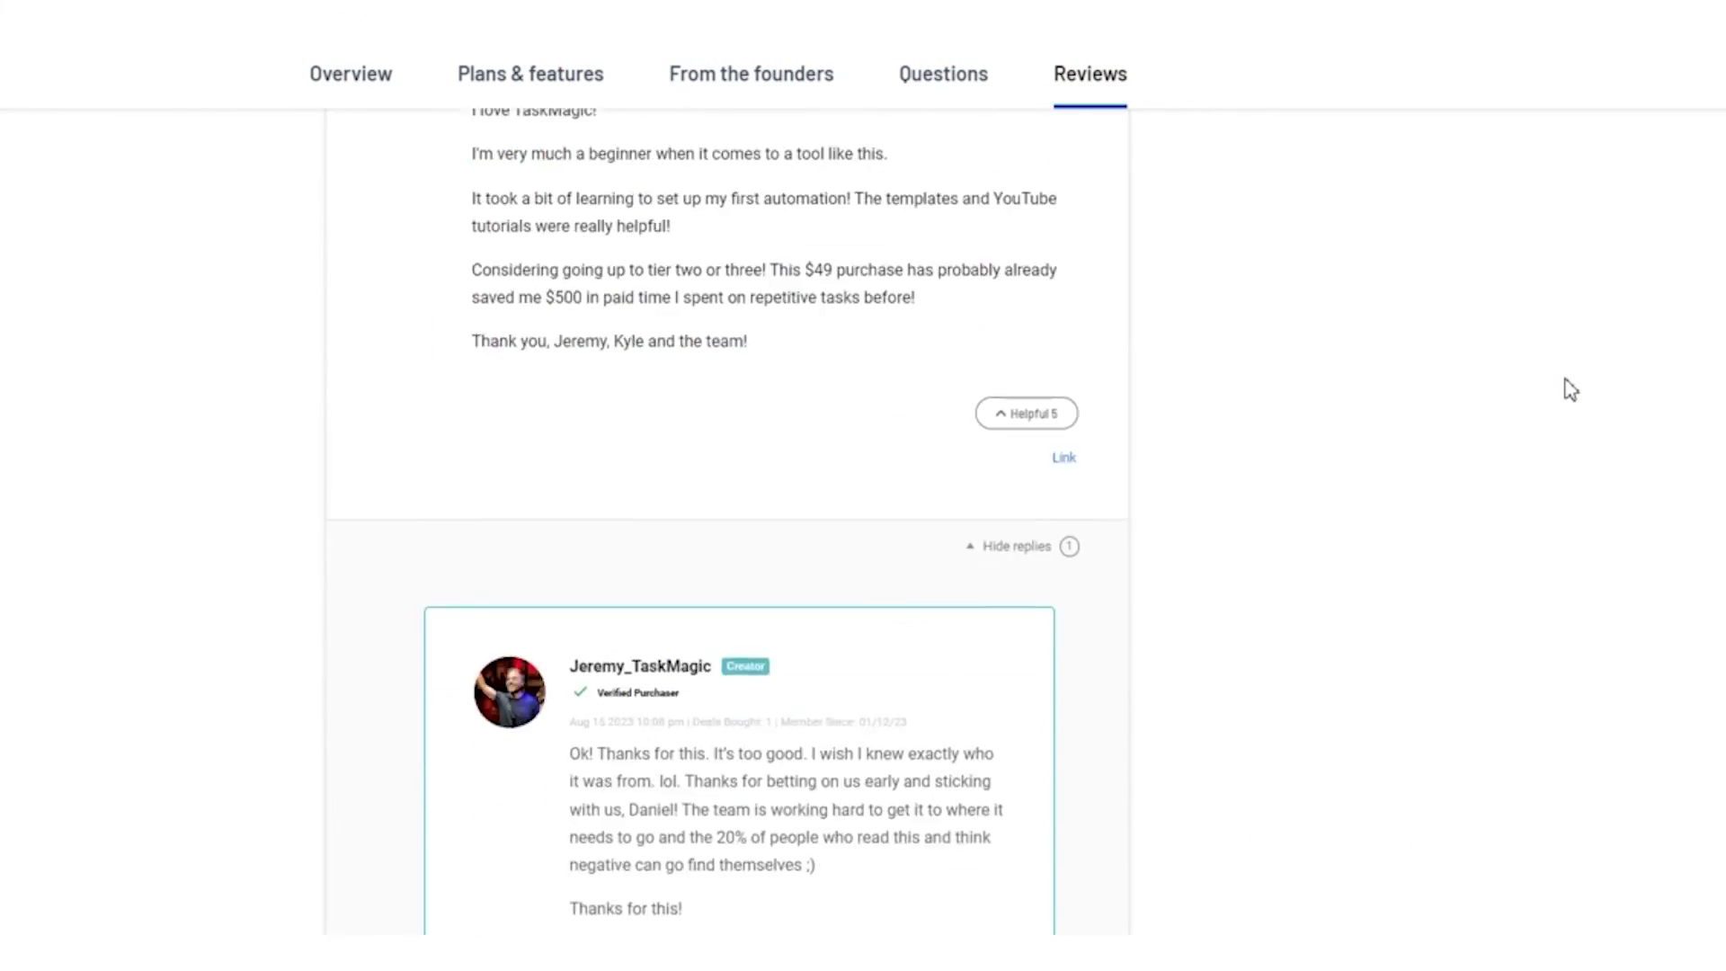
scroll(1572, 389, down, 5)
scroll(1571, 389, down, 2)
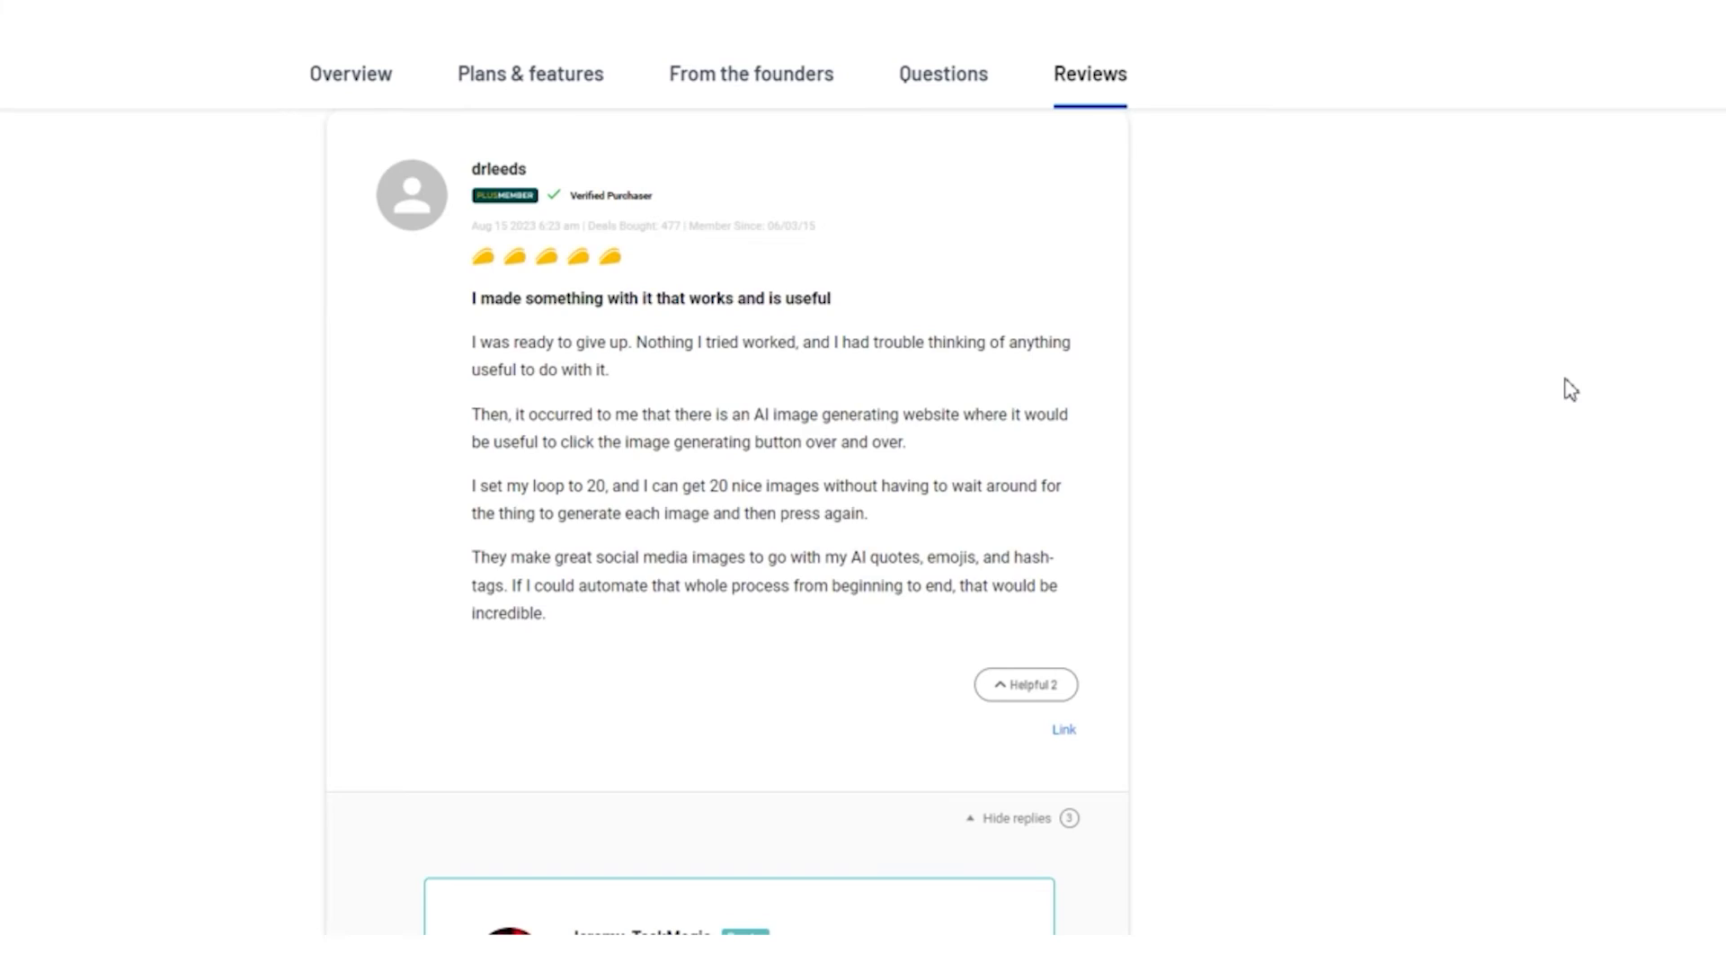
scroll(1571, 390, down, 2)
scroll(1572, 391, down, 5)
scroll(1570, 390, down, 4)
scroll(1571, 391, down, 3)
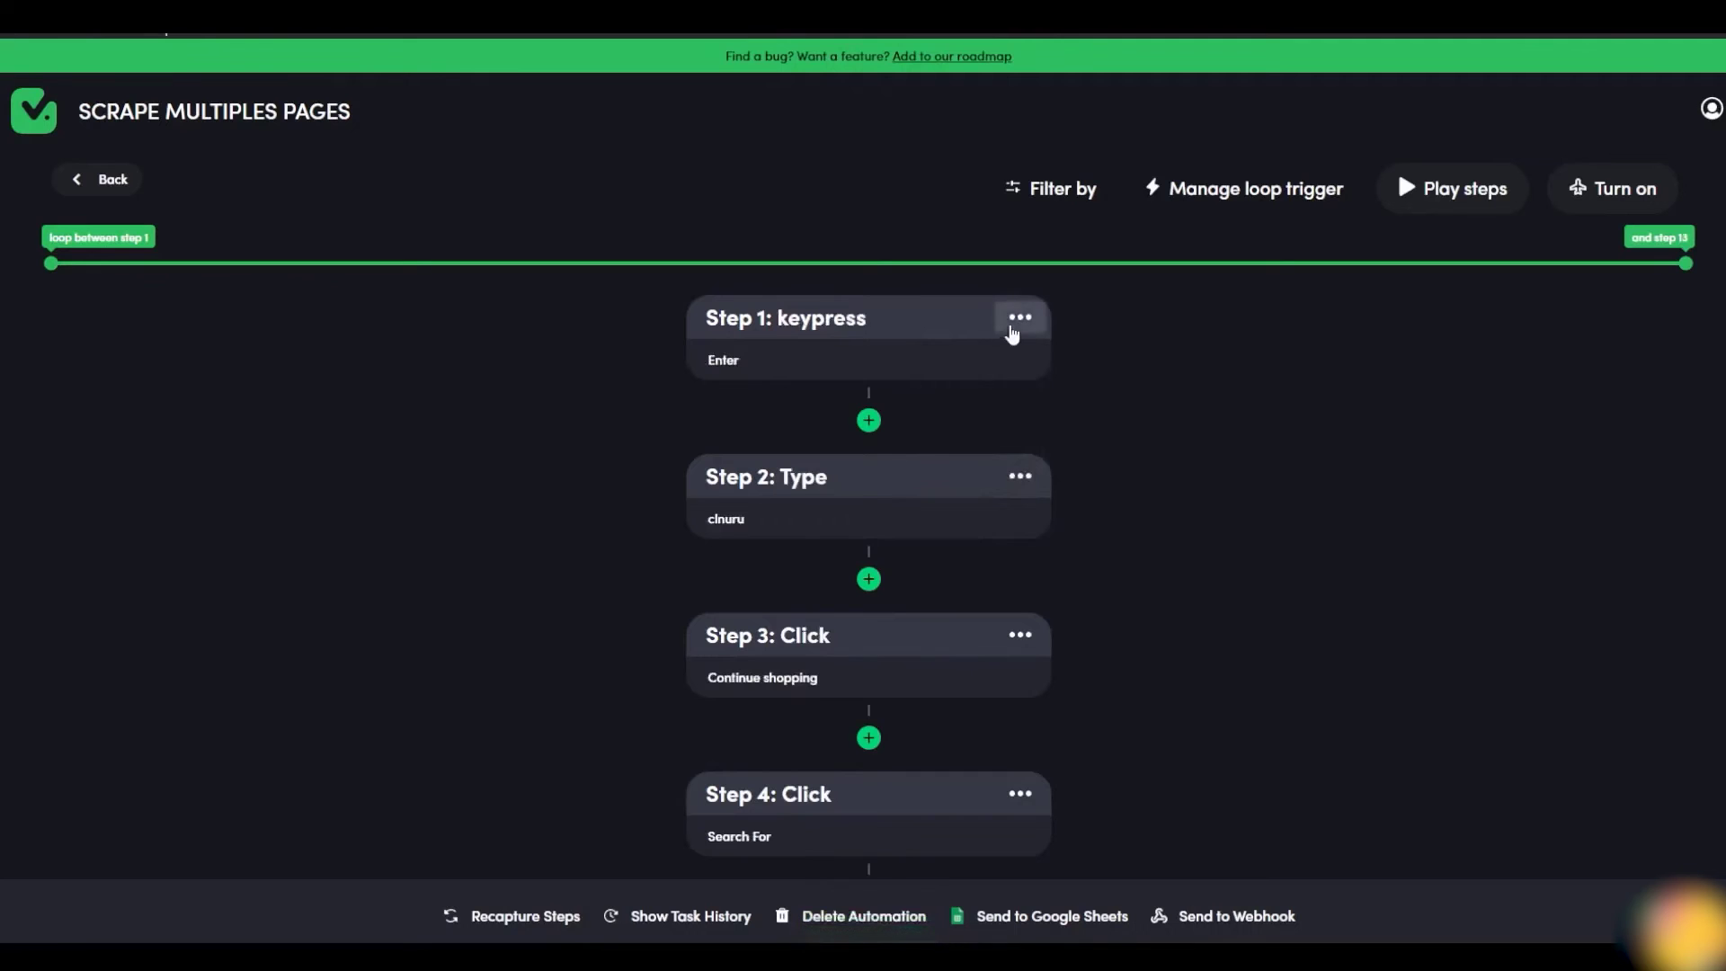
Delete a redundant step, then bring up step 5's options menu
click(960, 540)
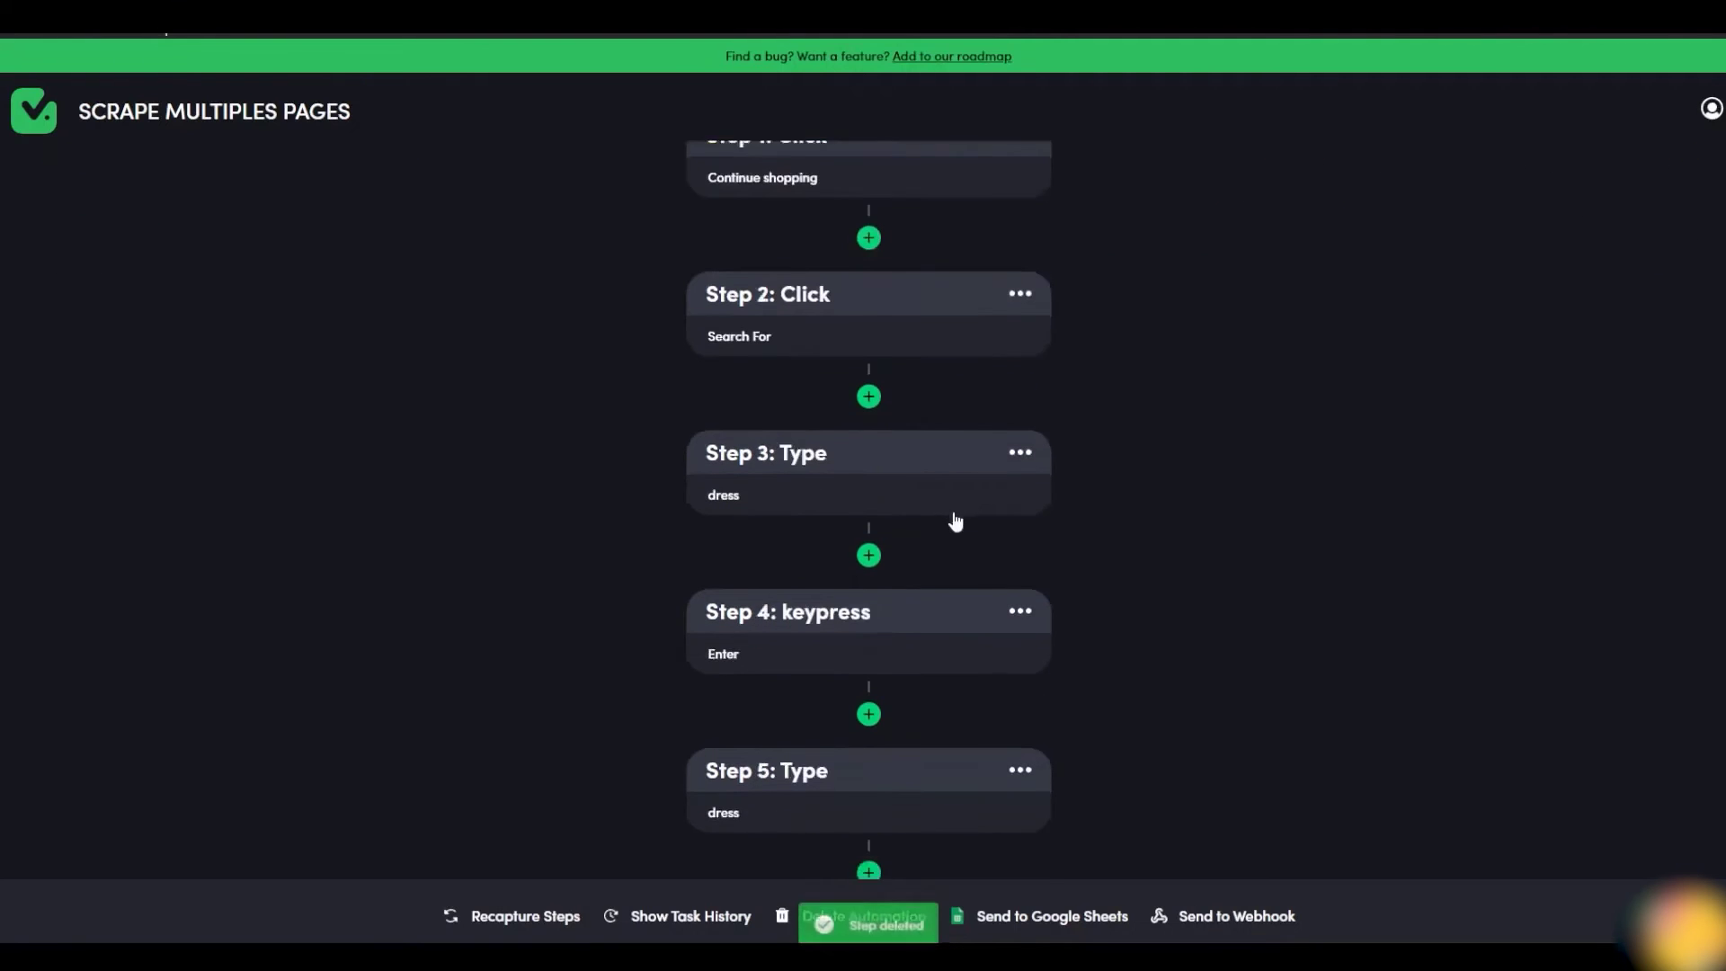
scroll(955, 521, down, 3)
click(1019, 586)
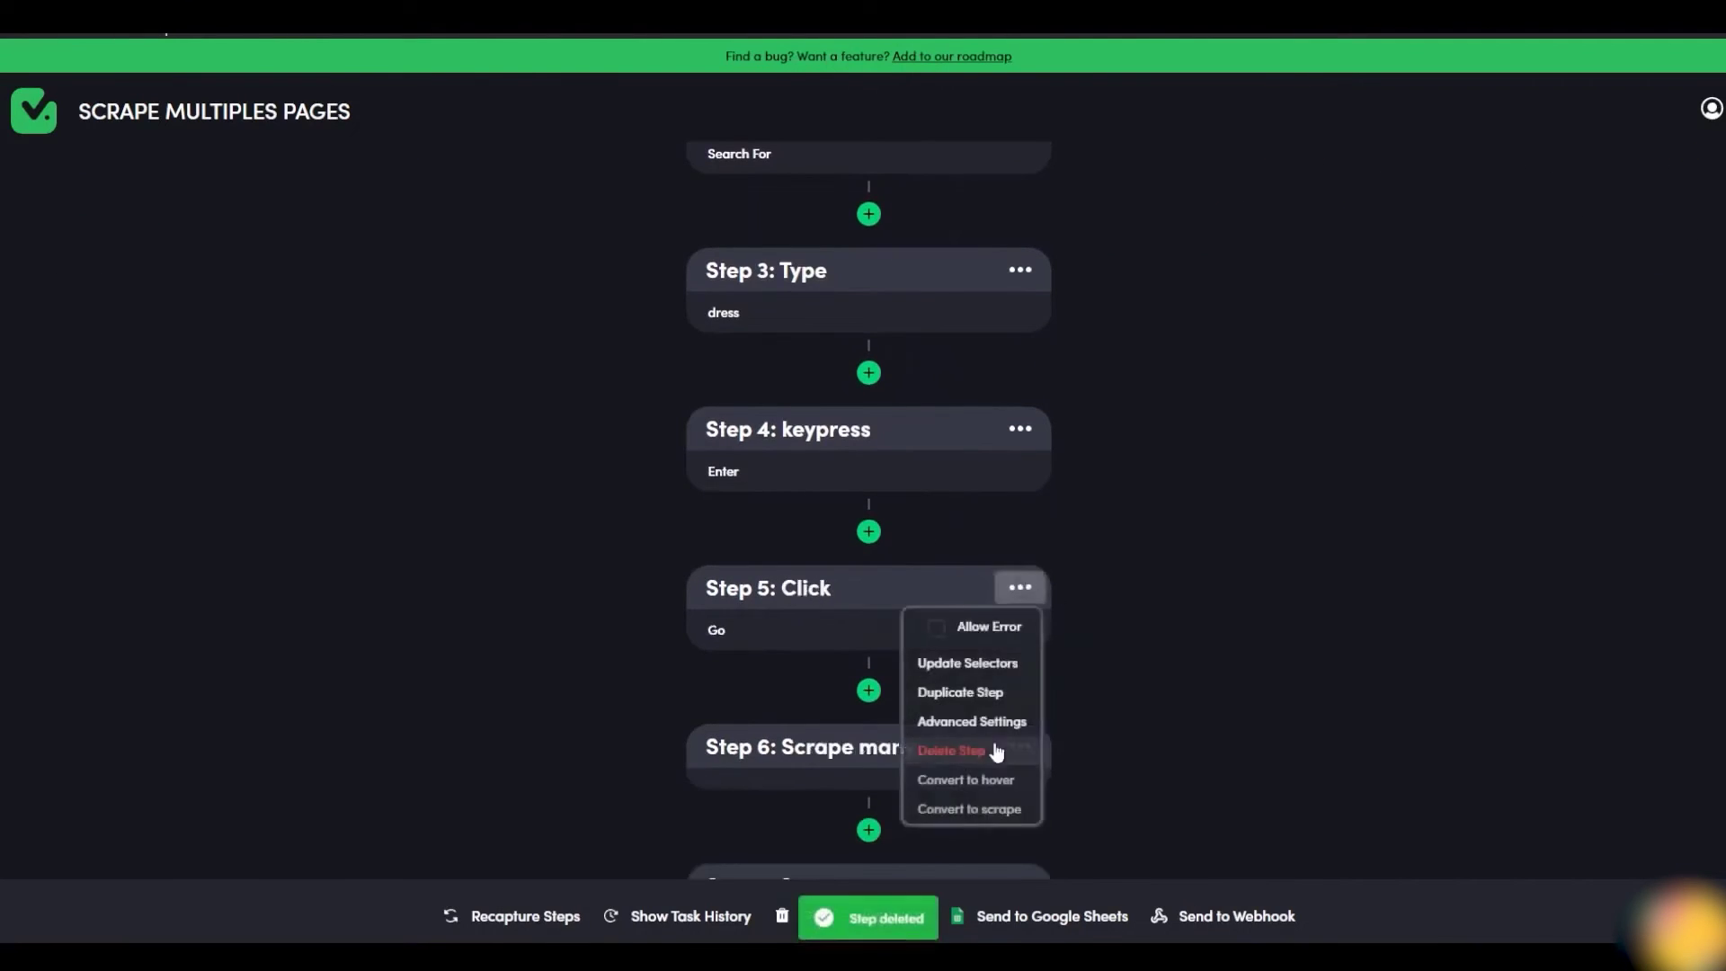